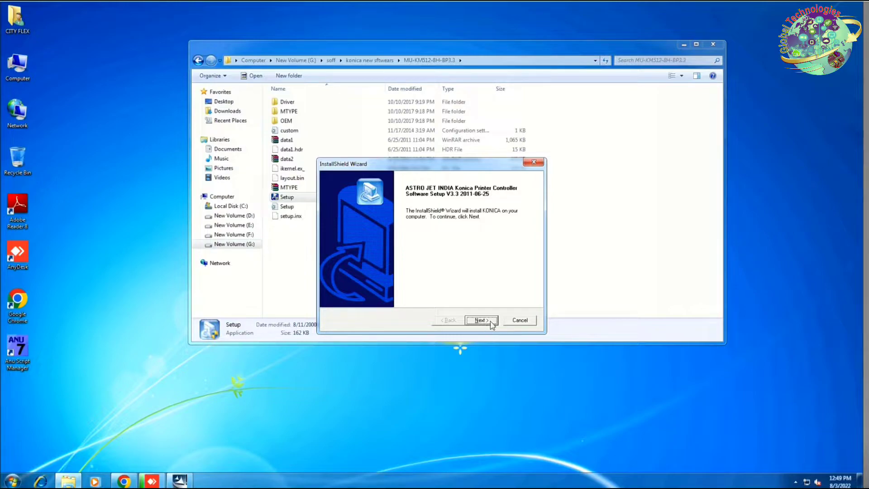
- Install the Konica printer controller software in the default destination folder, choosing the KM512(42pl) 4X1 LA system type
left_click(492, 325)
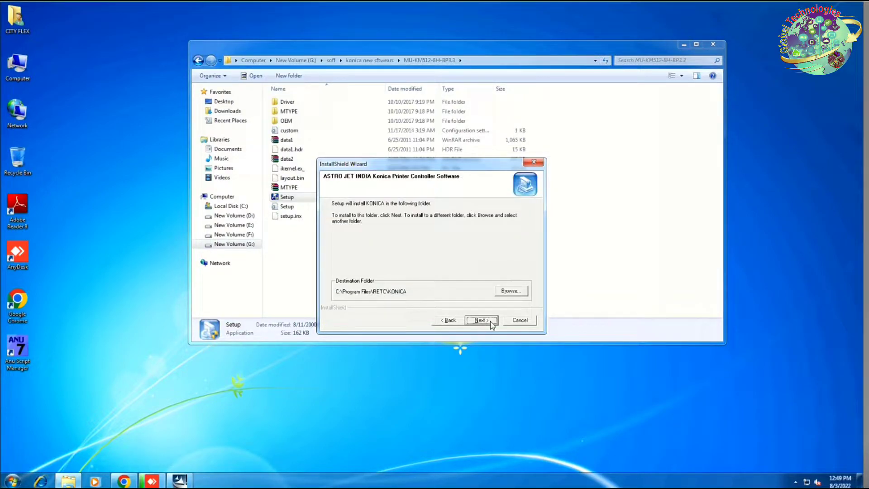
left_click(492, 325)
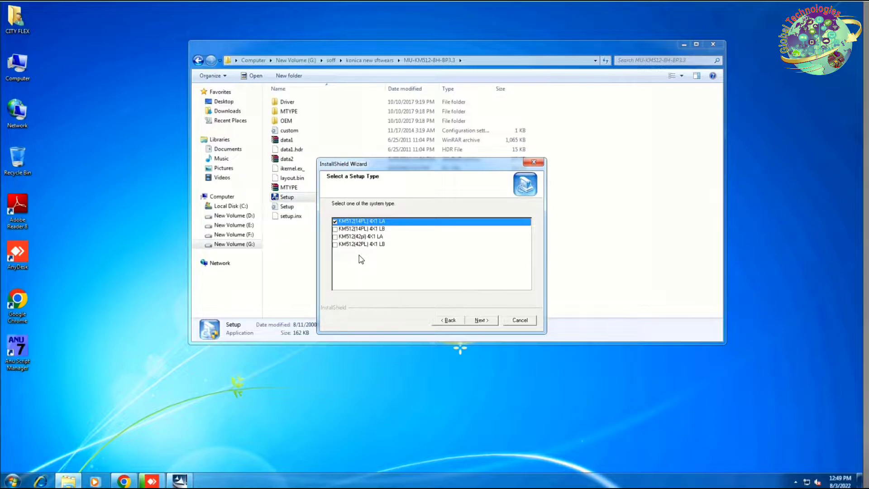
left_click(336, 238)
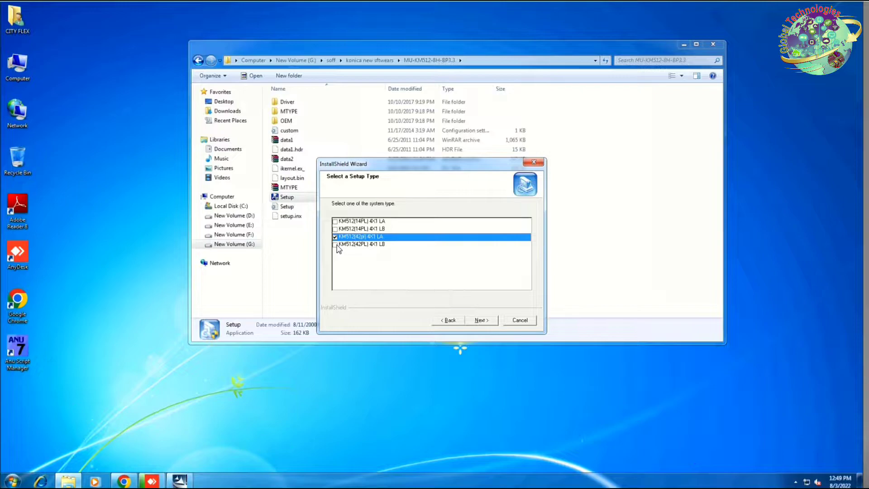
left_click(335, 245)
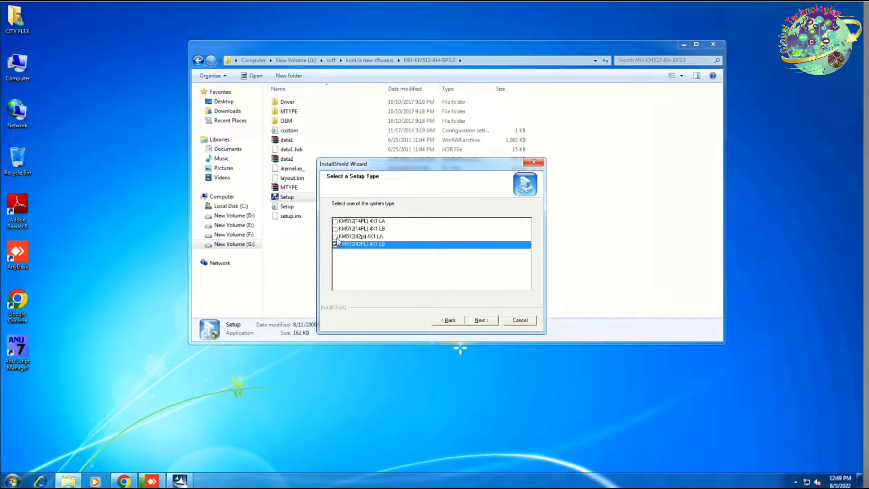
left_click(335, 237)
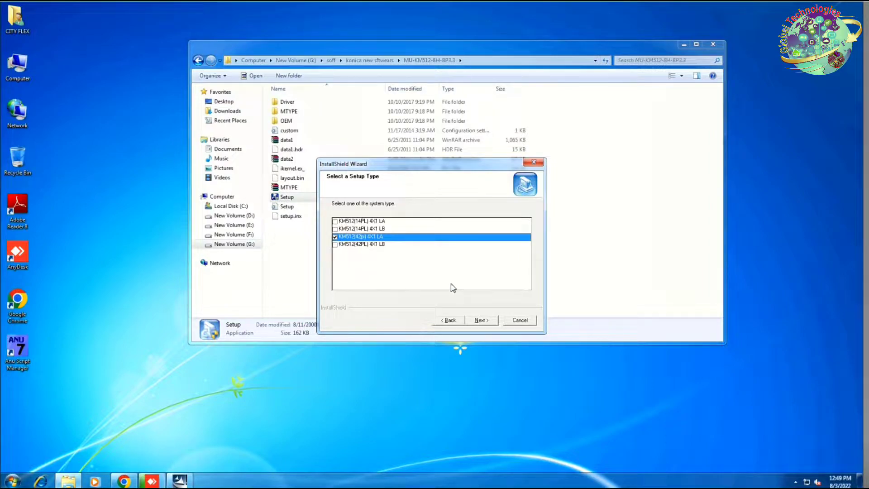
left_click(480, 321)
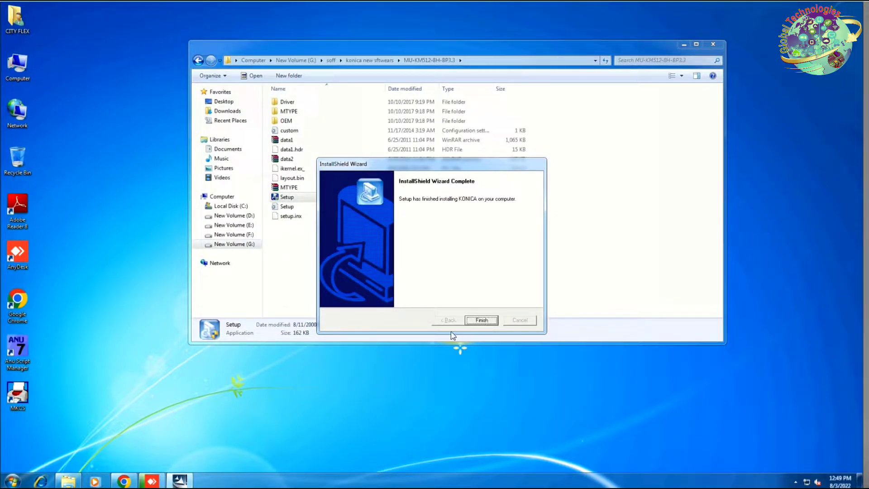
left_click(479, 322)
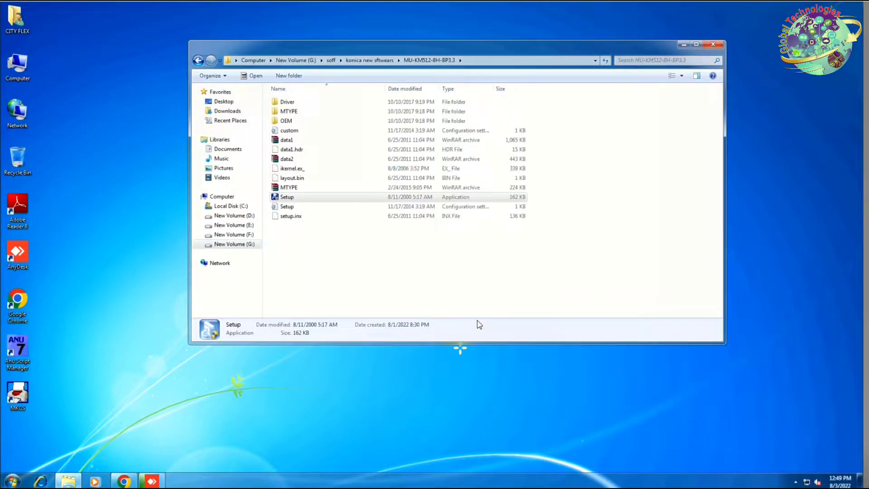
- Launch the newly installed MKCS print control program from the desktop to test it, dismiss the error report and close the program
left_click(683, 45)
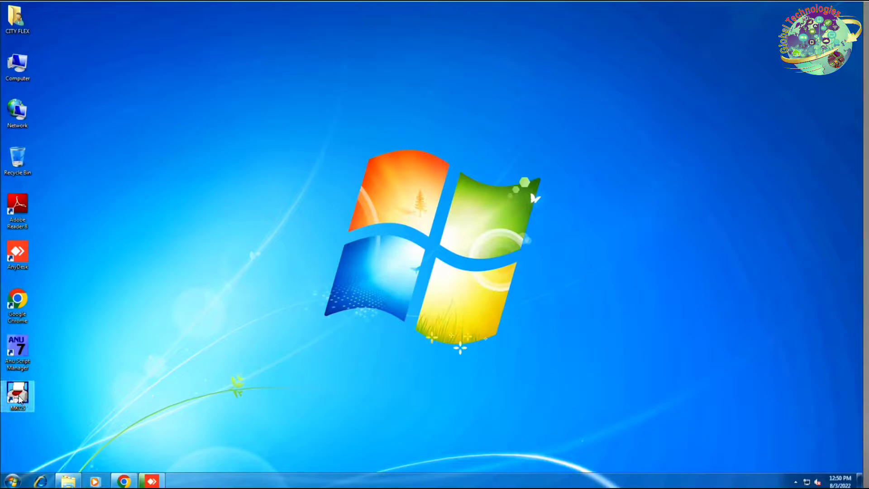
double_click(19, 398)
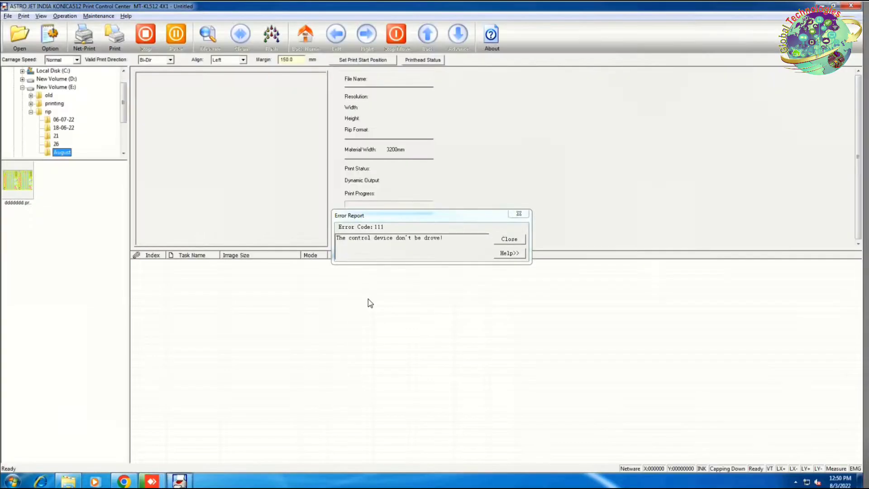
left_click(518, 241)
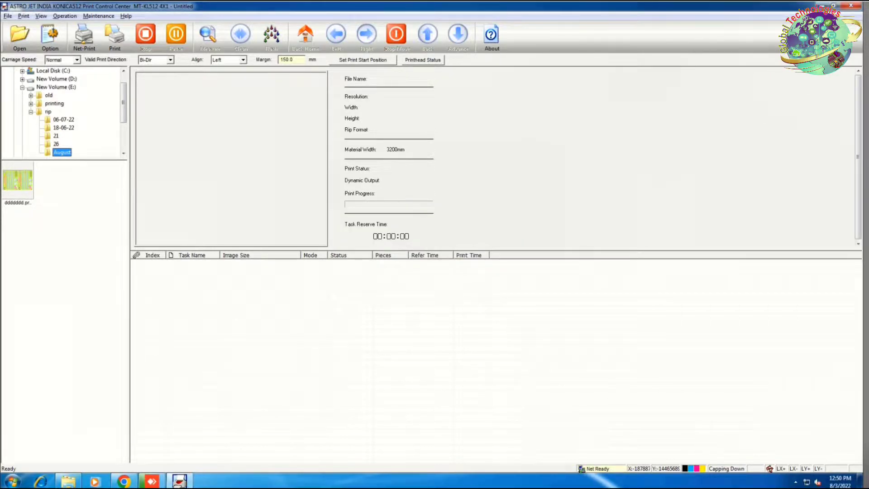
left_click(851, 8)
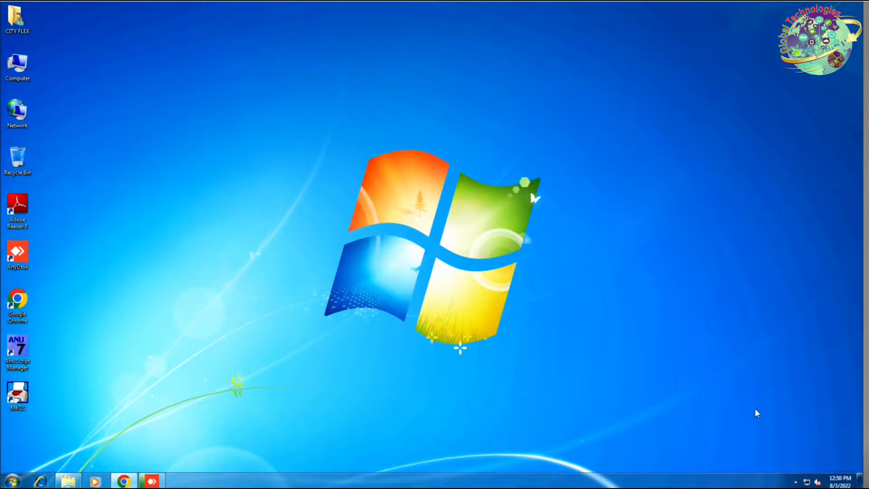
- Open Device Manager through Control Panel and minimise the Control Panel window to reveal the device list
left_click(796, 482)
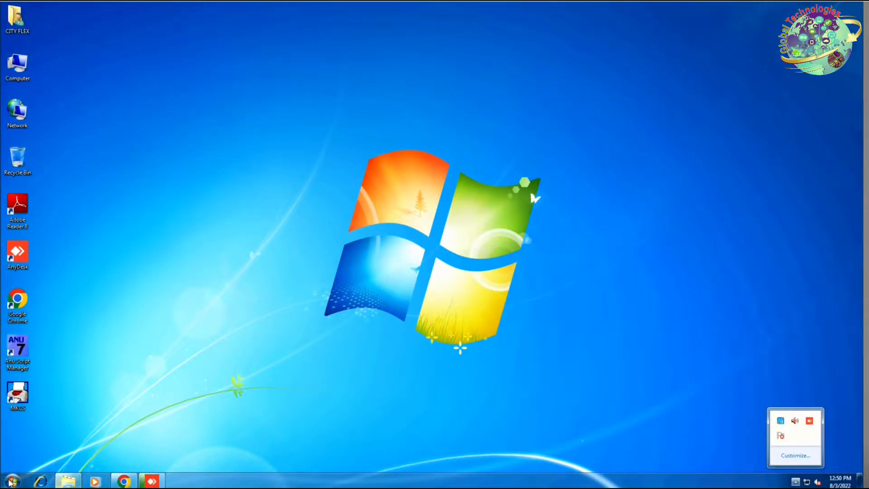
left_click(12, 481)
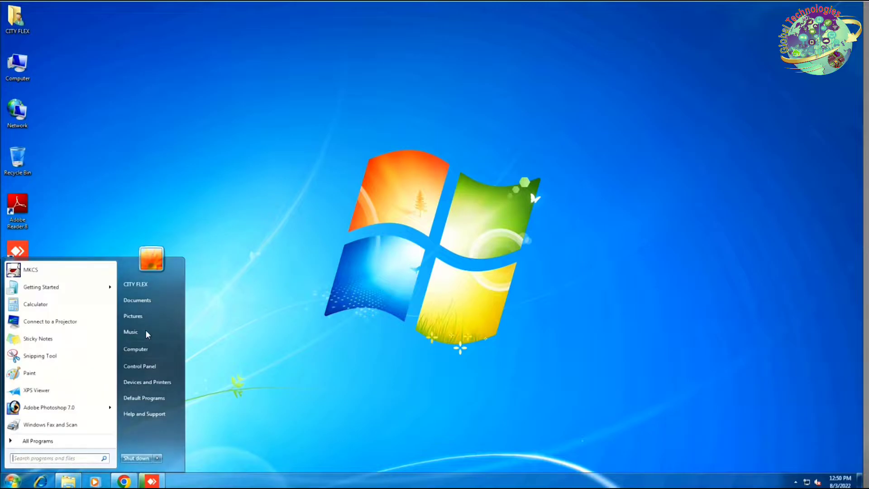
left_click(149, 368)
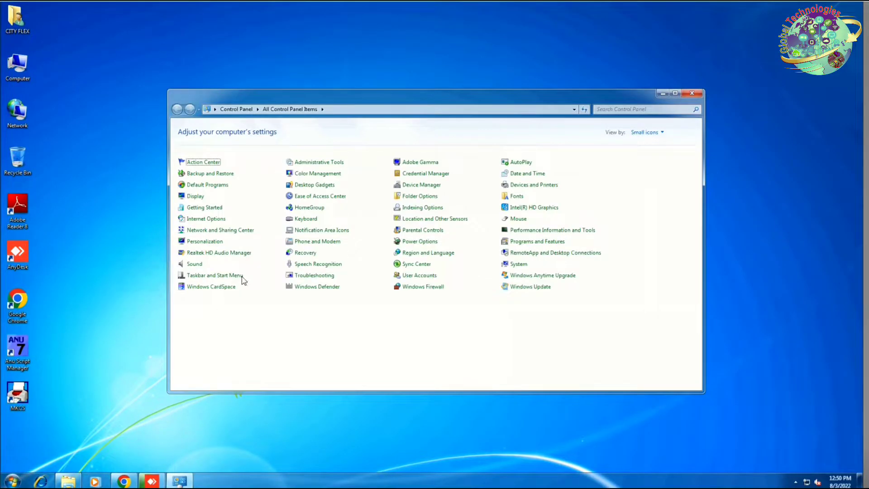
left_click(421, 186)
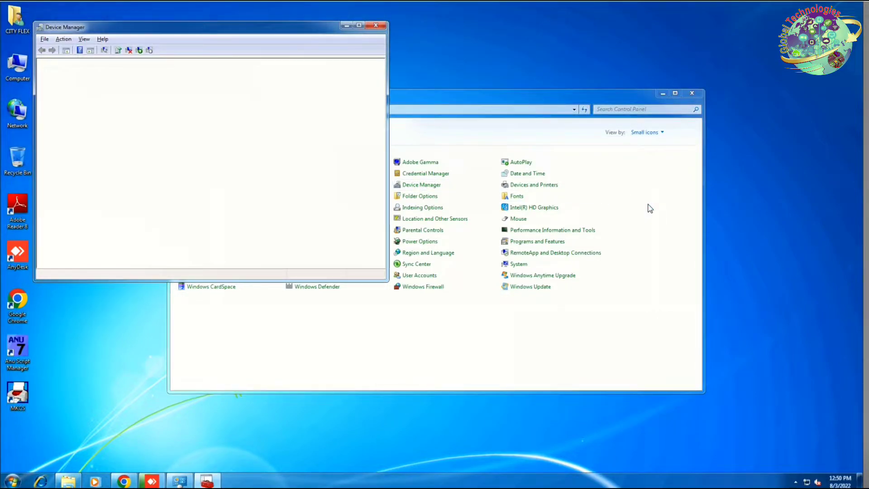
left_click(658, 99)
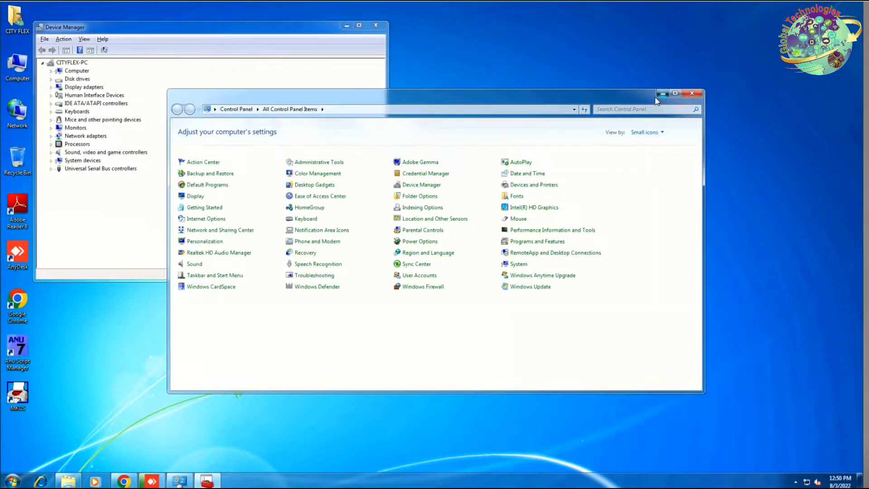
left_click(661, 95)
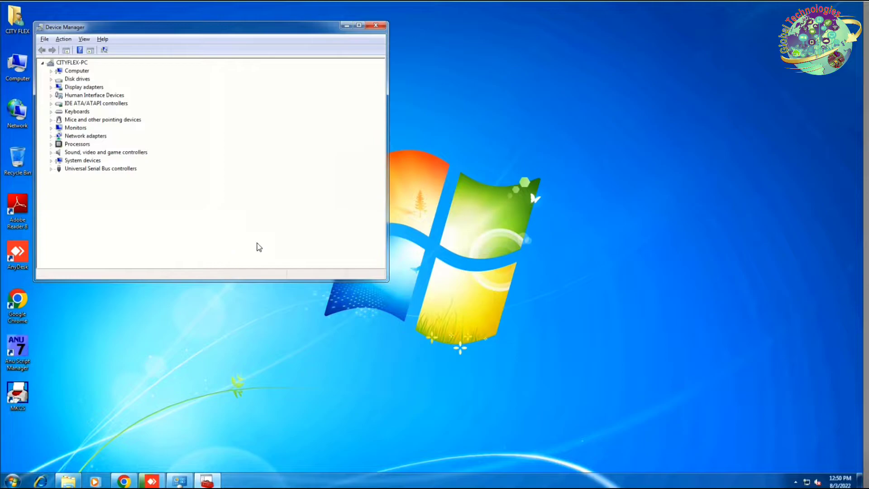
left_click(796, 482)
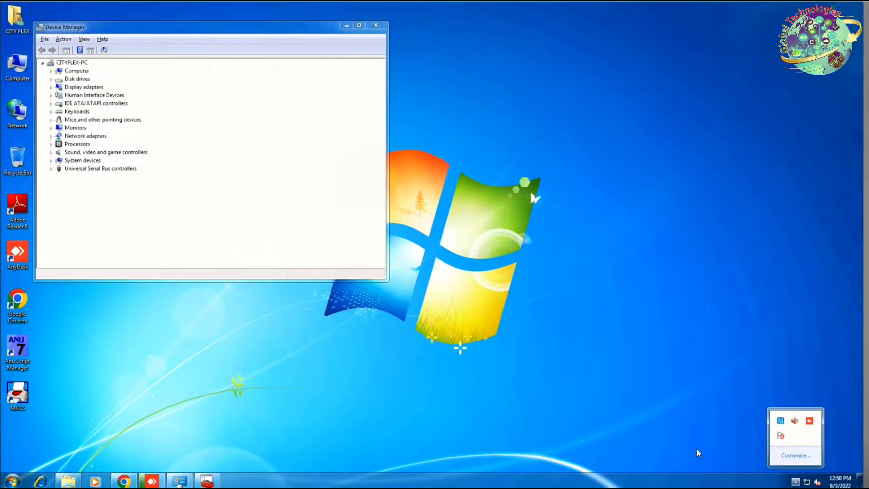
left_click(736, 435)
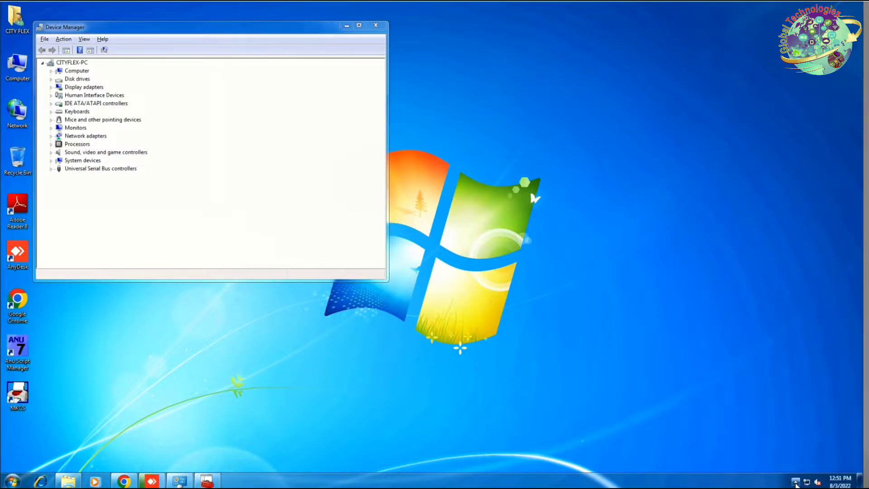
left_click(796, 483)
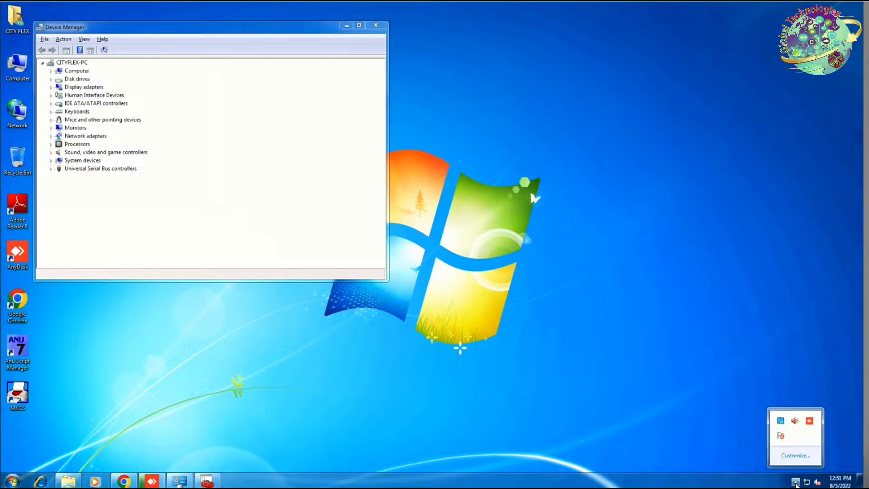
left_click(709, 436)
left_click(795, 483)
- Switch to the AnyDesk file transfer and open the Machine Softwears folder on the remote device
left_click(467, 392)
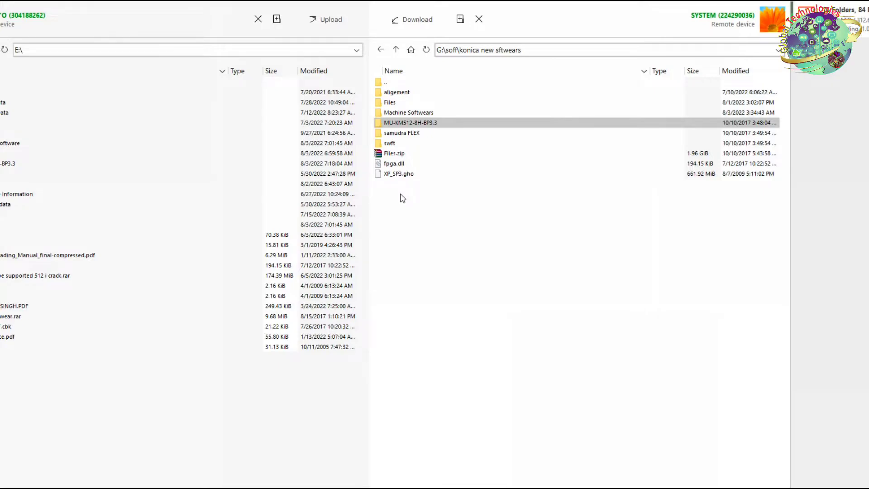
left_click(420, 114)
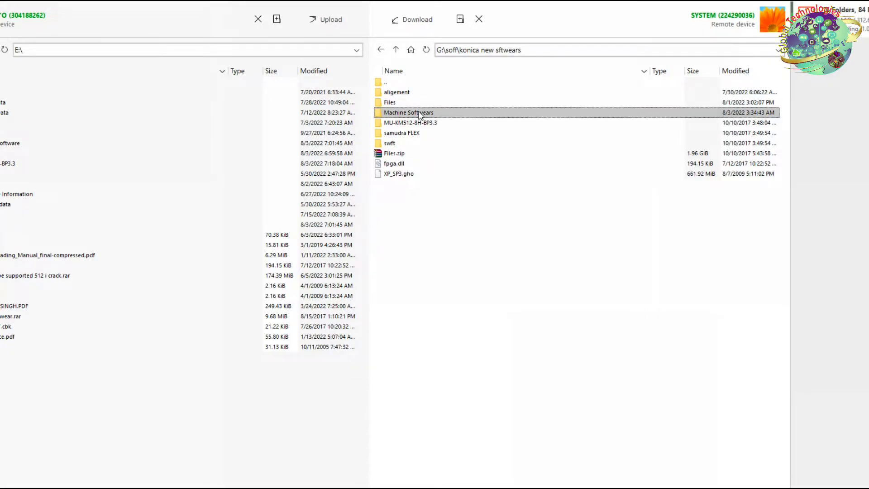
double_click(420, 114)
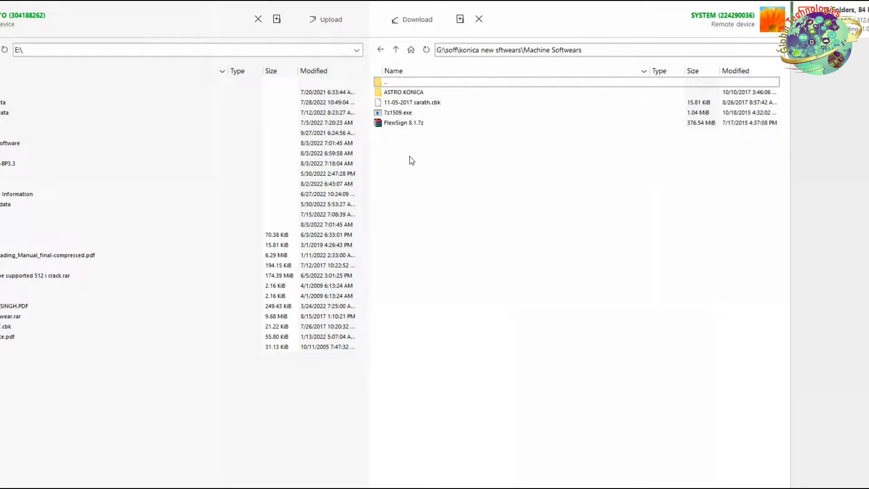
- Go up to the remote device's drive list and browse to the G:\soff\konica new sftwears folder
left_click(397, 50)
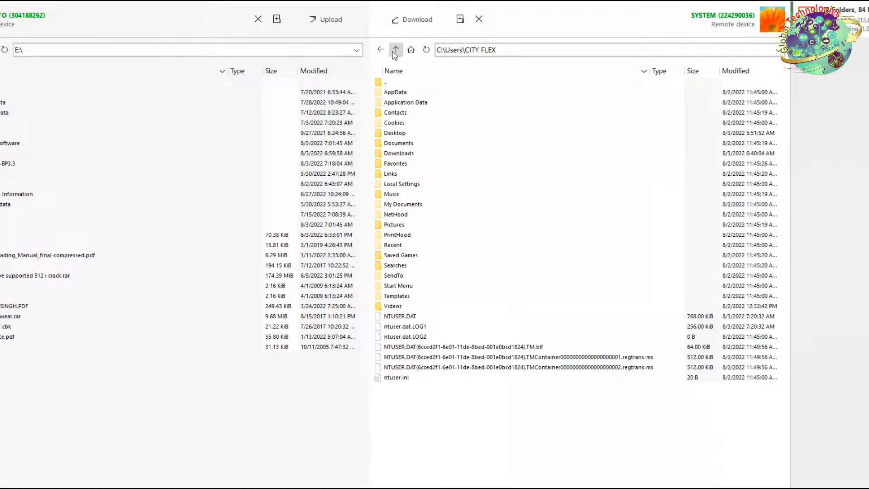
left_click(394, 50)
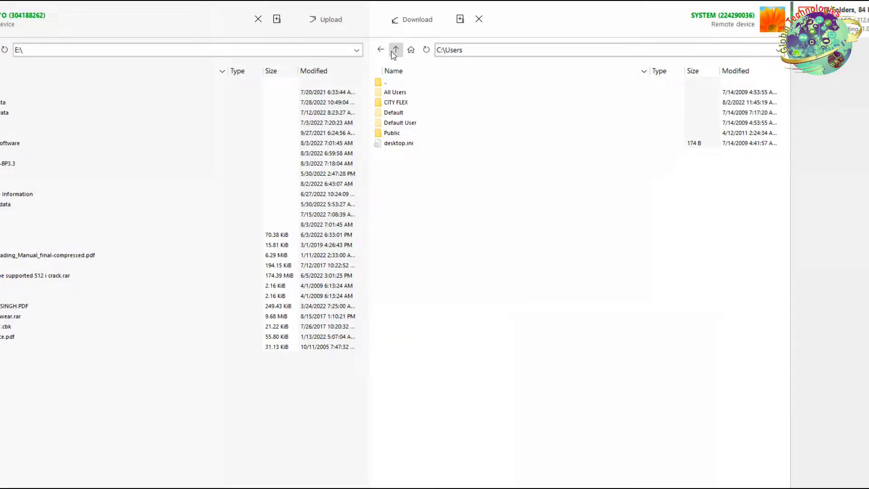
left_click(397, 50)
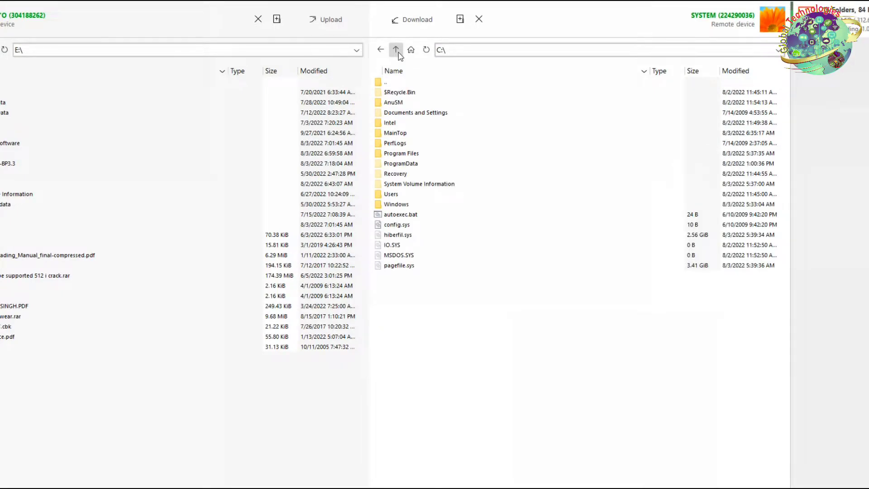
left_click(396, 51)
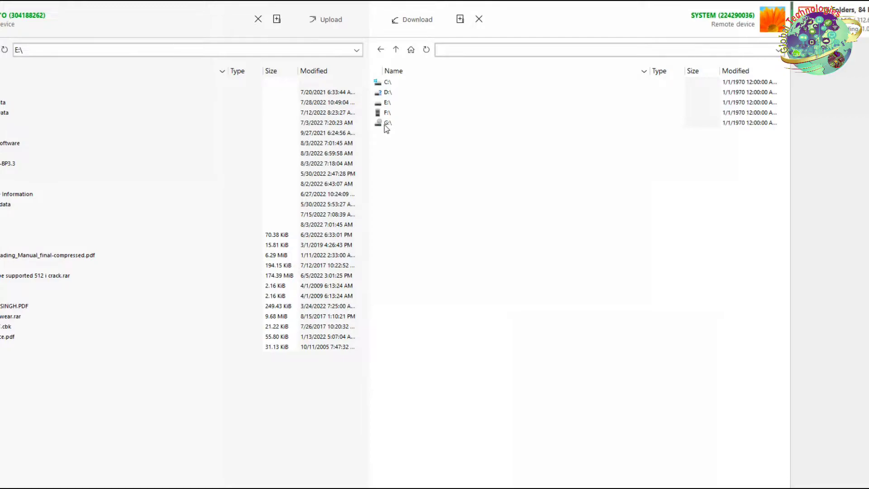
left_click(385, 126)
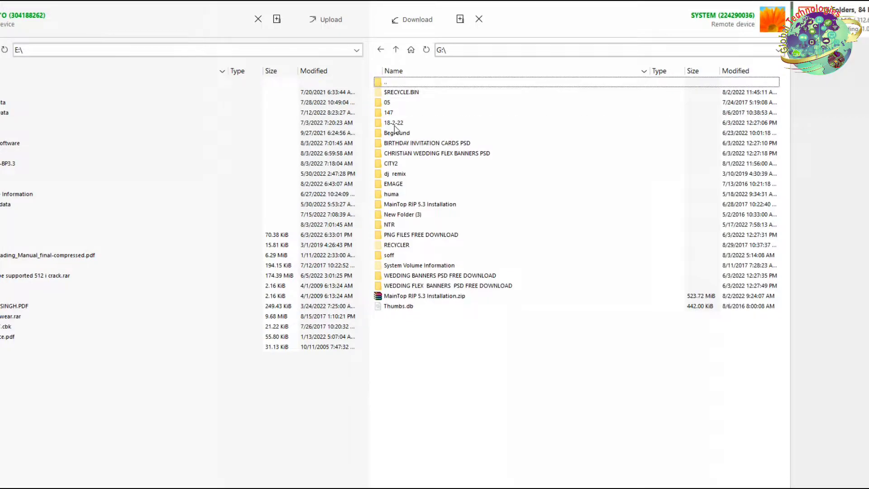
left_click(392, 256)
double_click(392, 256)
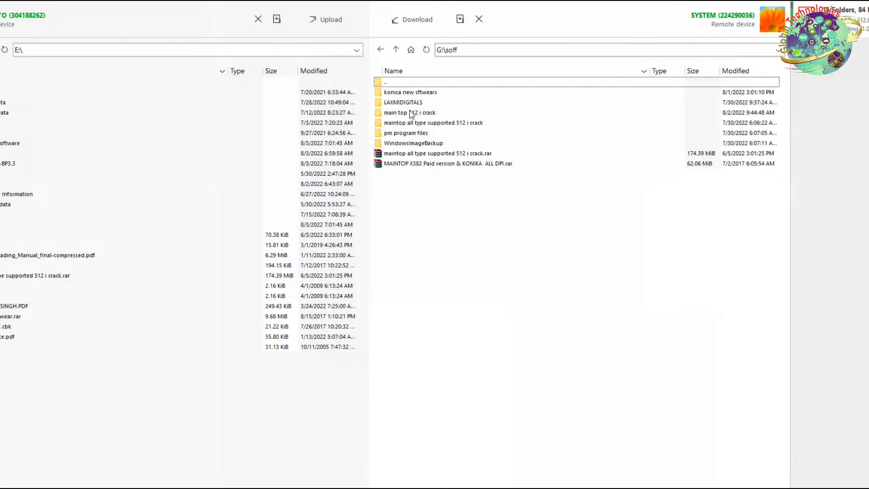
left_click(409, 95)
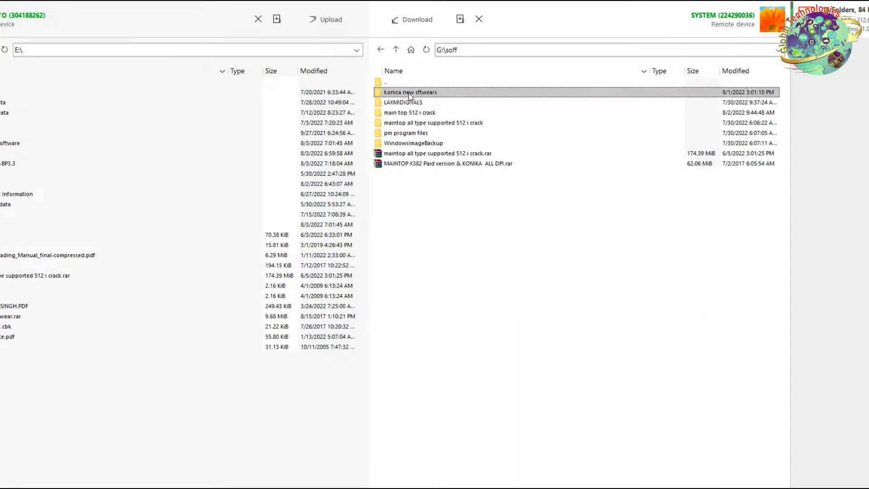
double_click(409, 95)
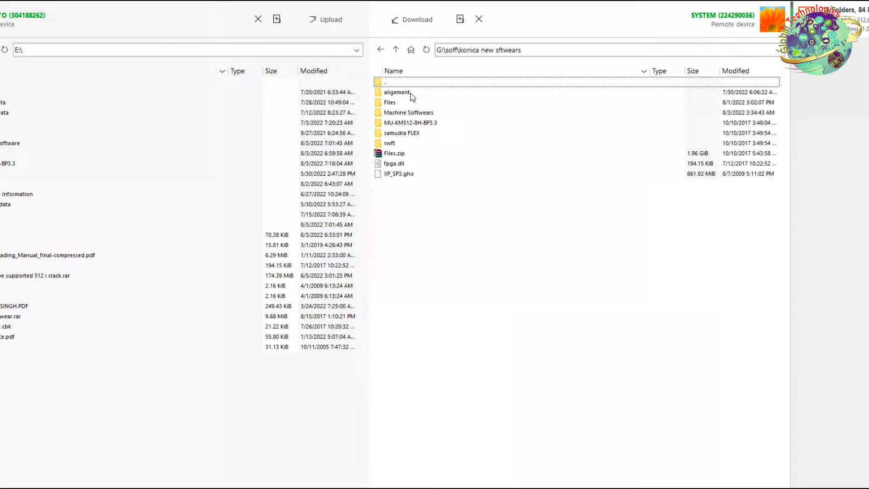
- Look into the Machine Softwears folder, return to its parent and check the folder's properties
left_click(417, 115)
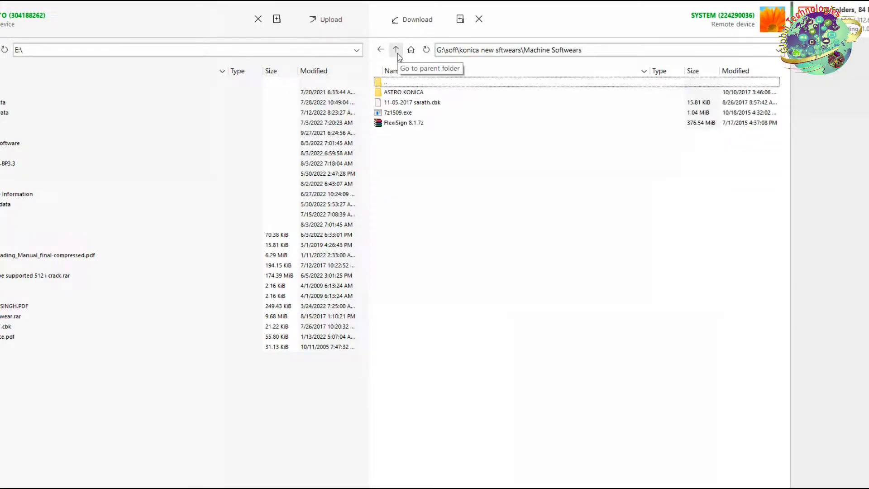
left_click(397, 51)
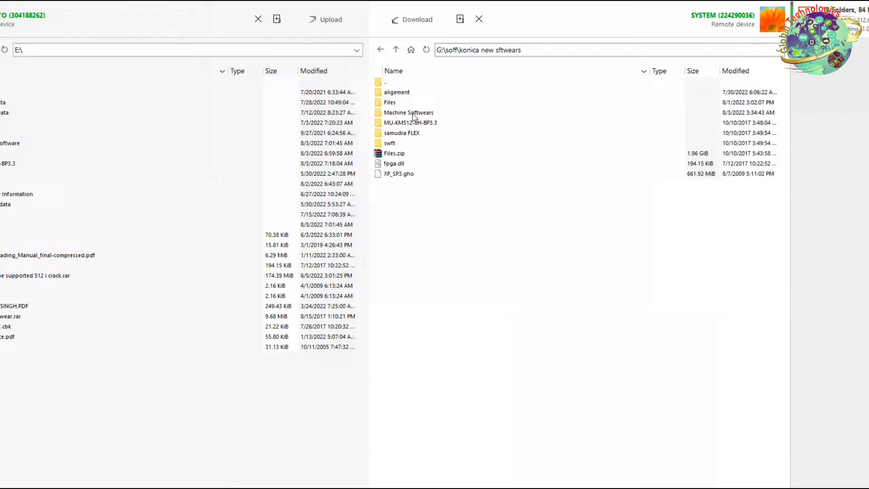
right_click(413, 116)
left_click(444, 168)
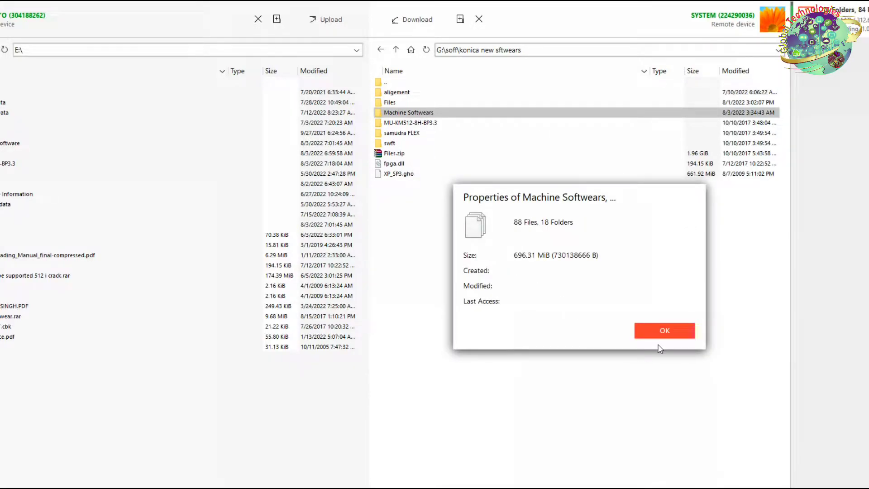
left_click(665, 331)
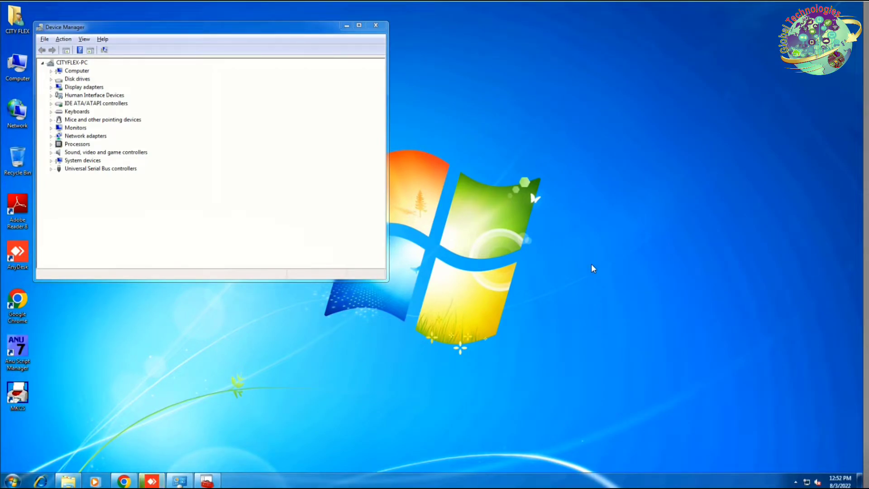
- Close the driver installation notice and inspect the devices under Universal Serial Bus controllers in Device Manager
left_click(796, 483)
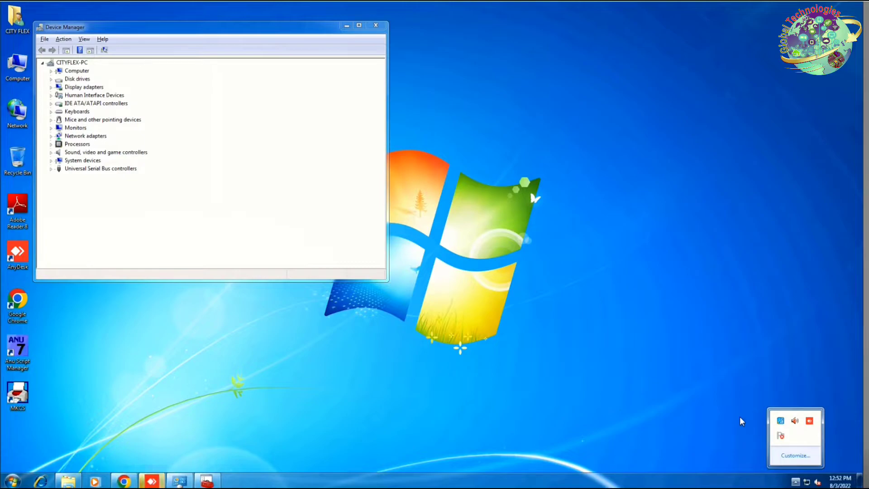
left_click_drag(277, 28, 468, 63)
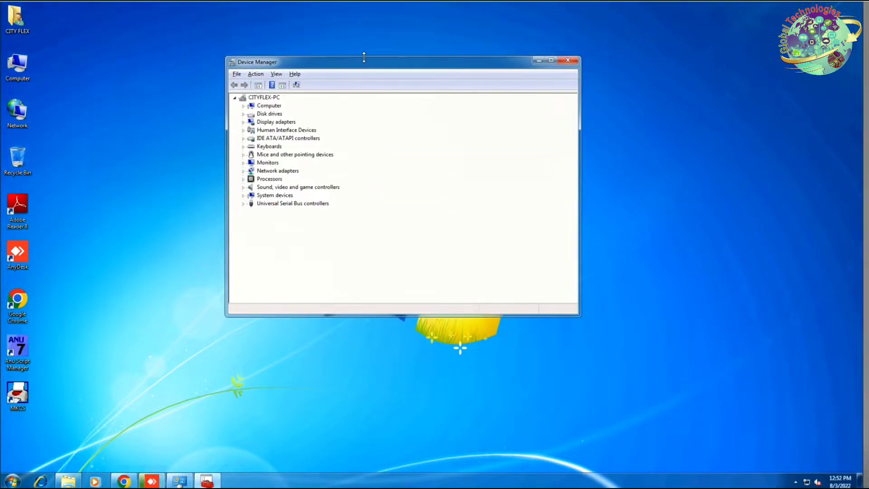
left_click(186, 120)
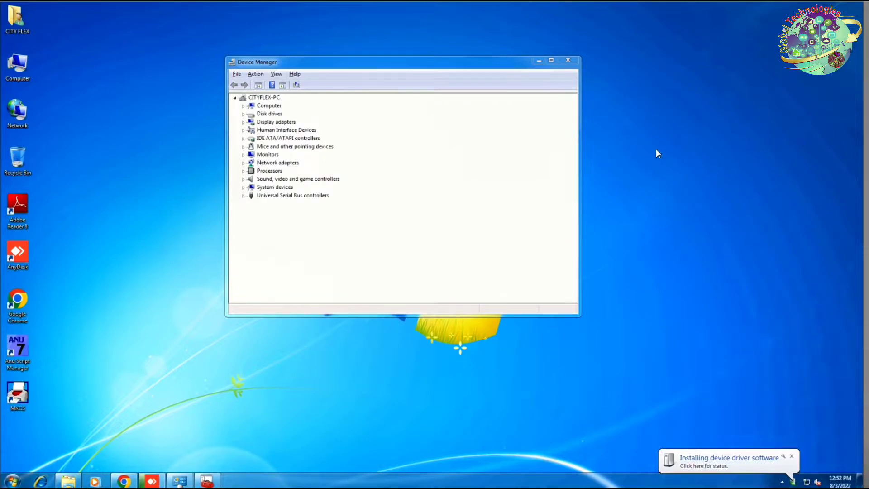
left_click(796, 483)
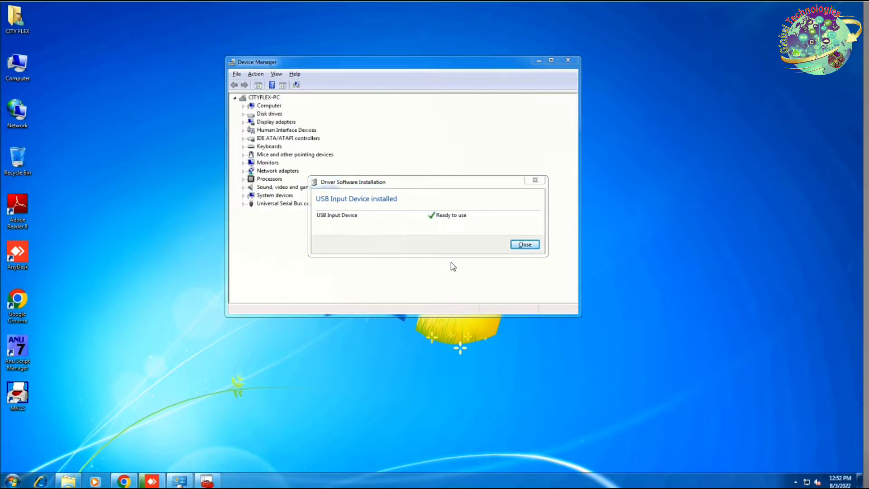
left_click(524, 245)
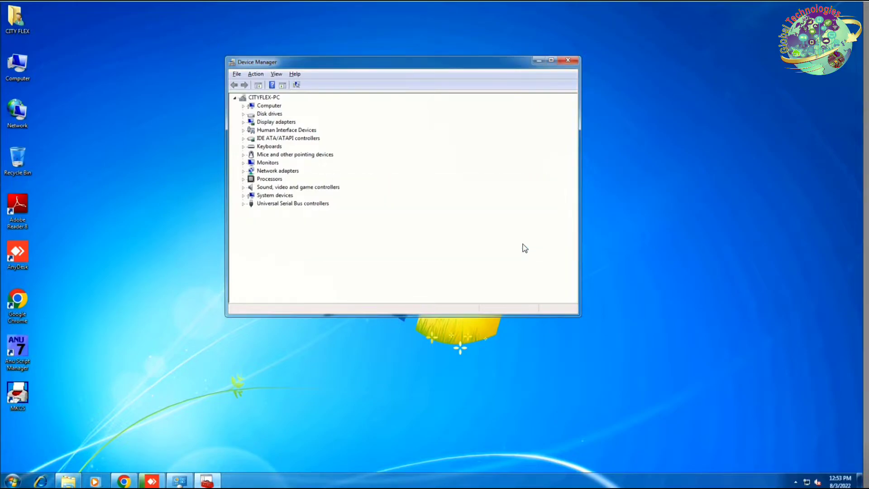
double_click(278, 204)
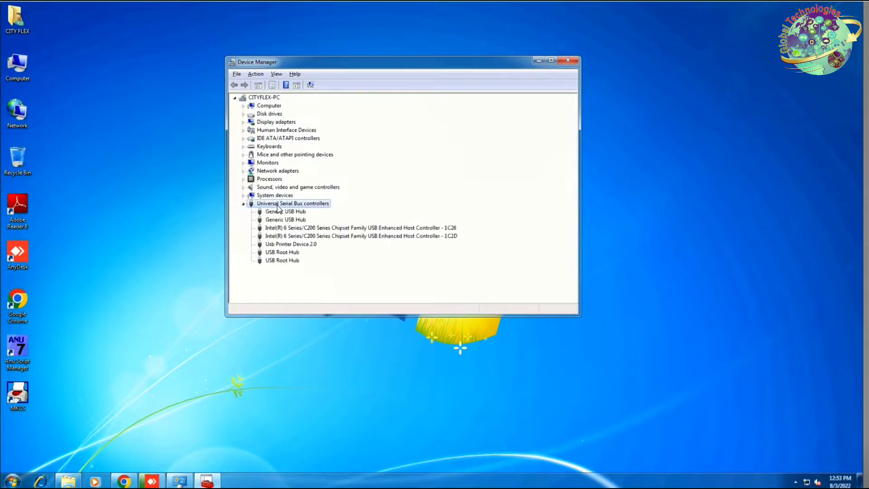
double_click(278, 204)
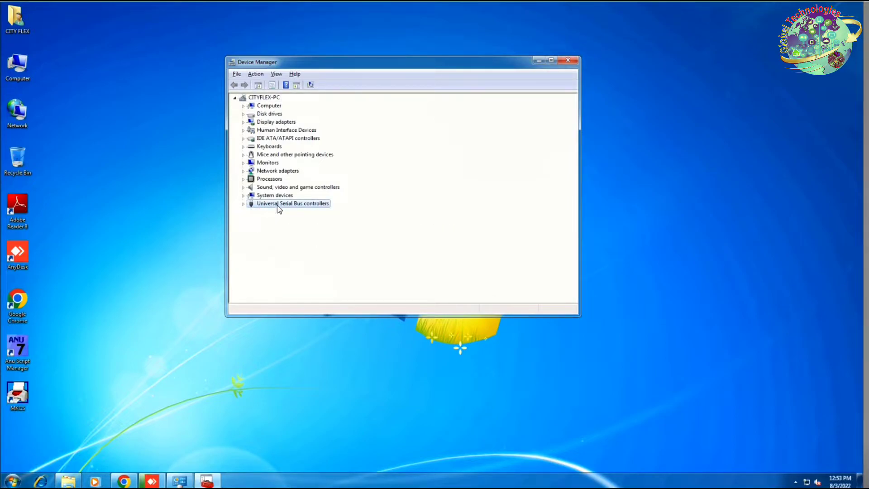
- Launch the printer control software from the desktop, close Device Manager, and exit the control software after viewing its main window
left_click(35, 382)
double_click(17, 399)
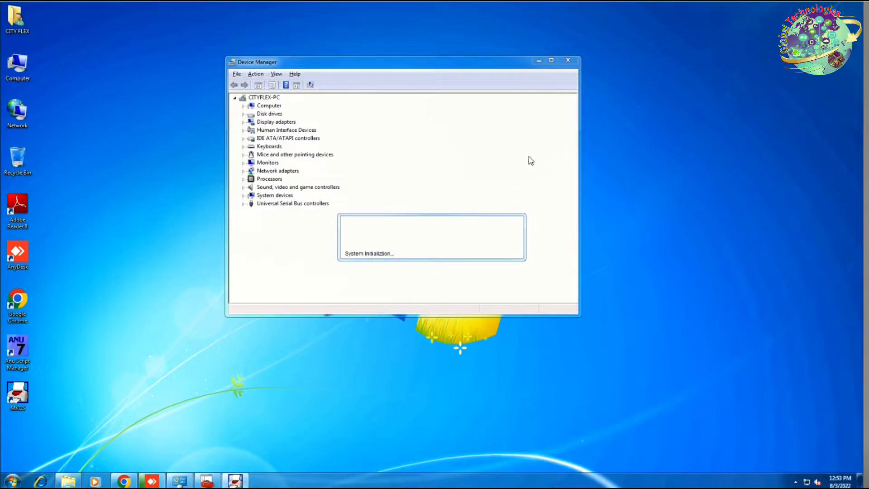
left_click(568, 60)
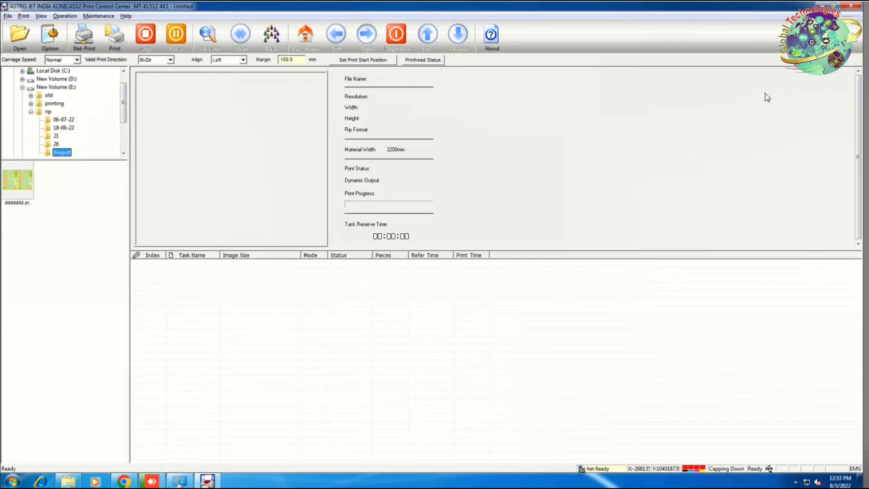
left_click(850, 6)
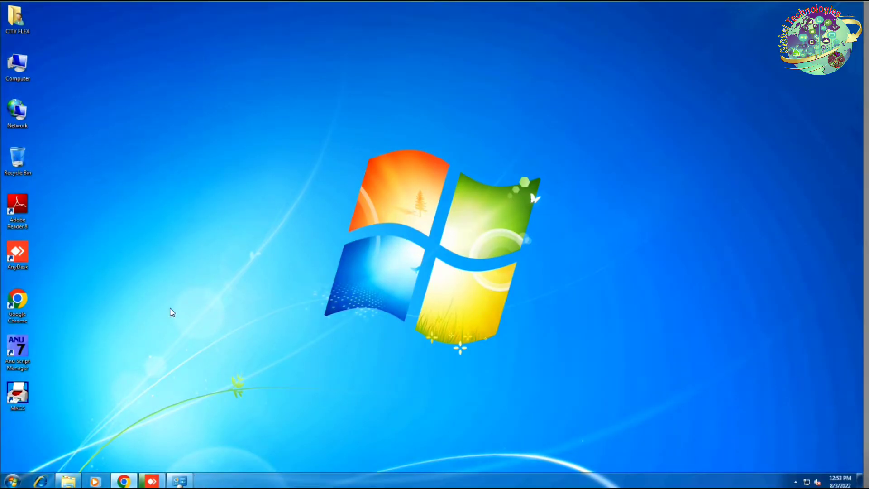
- Relaunch the print control software, expand the help for its error report, and exit the software
right_click(210, 194)
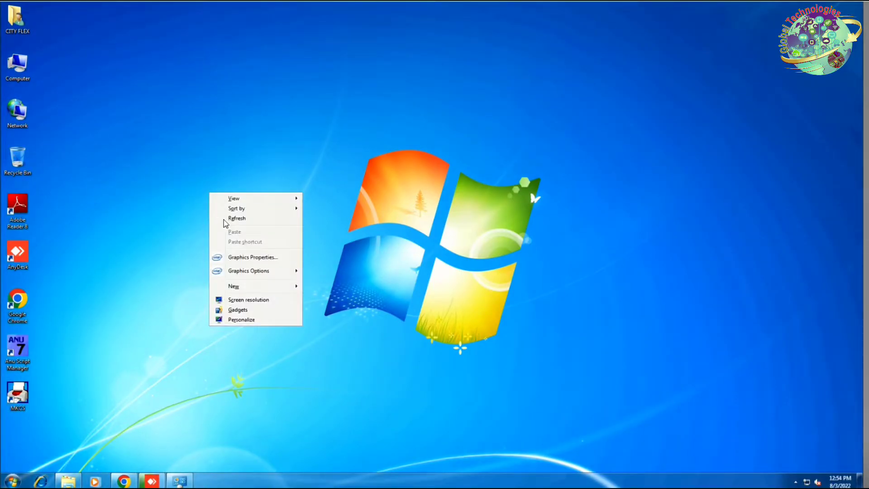
left_click(201, 273)
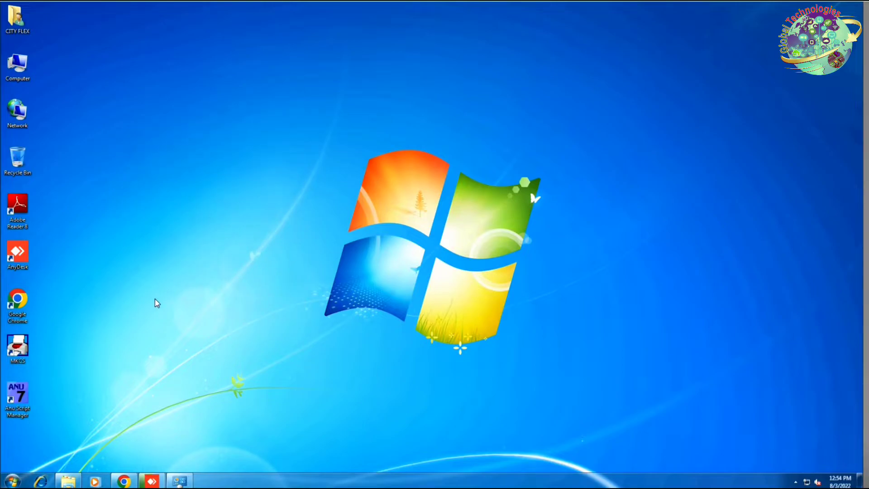
double_click(16, 356)
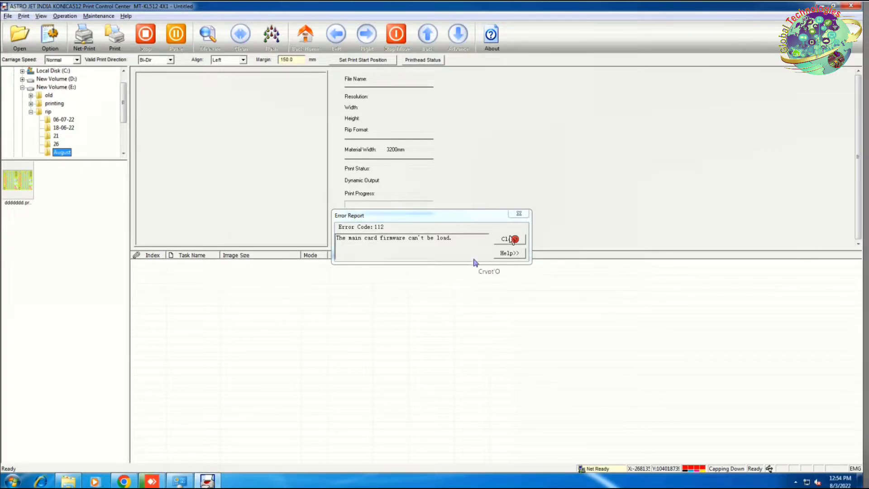
left_click(513, 239)
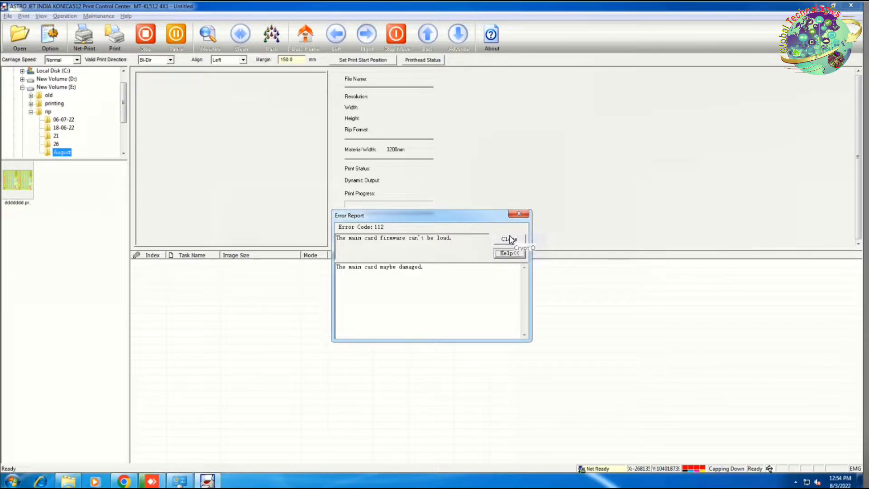
left_click(521, 214)
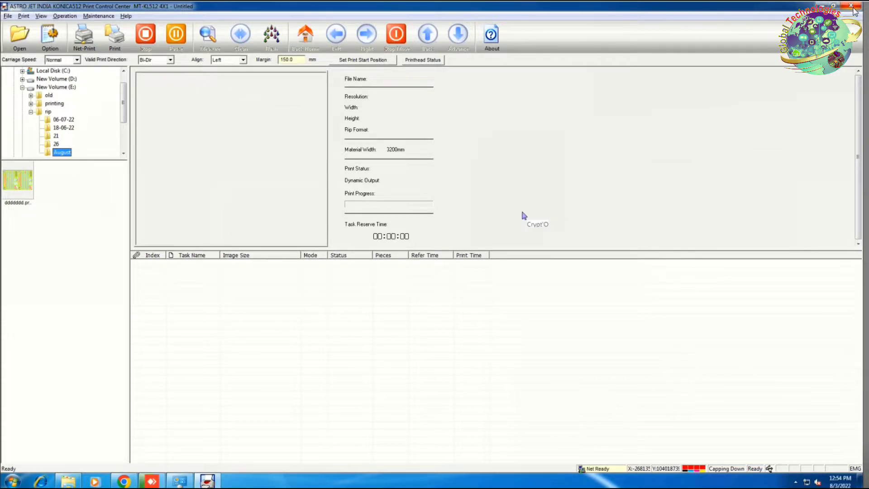
left_click(853, 6)
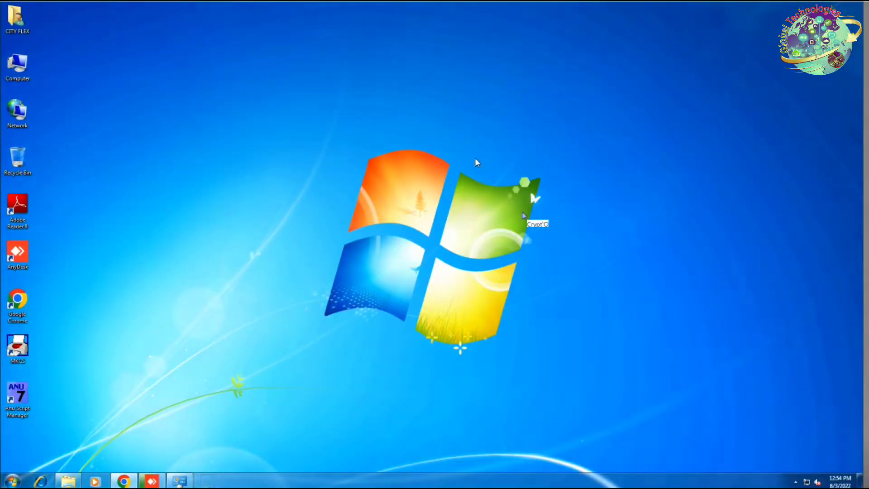
- Browse in Windows Explorer to the G:\soff\konica new sftwears folder
double_click(22, 65)
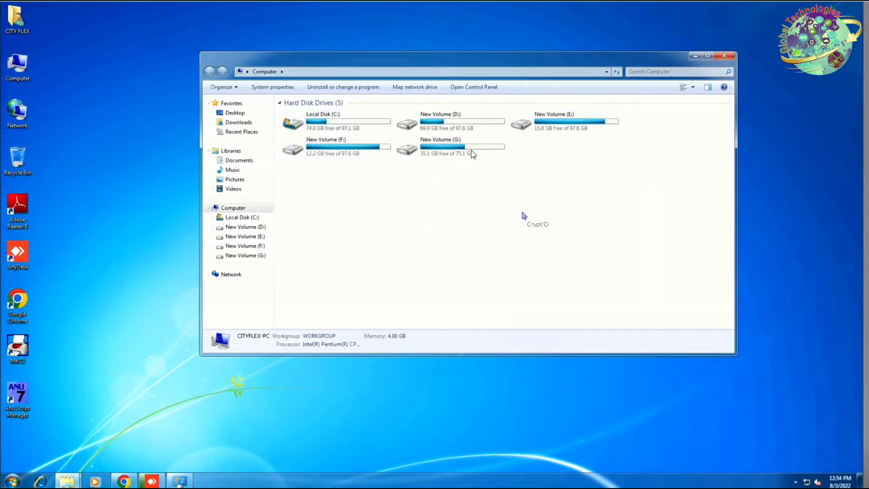
double_click(466, 152)
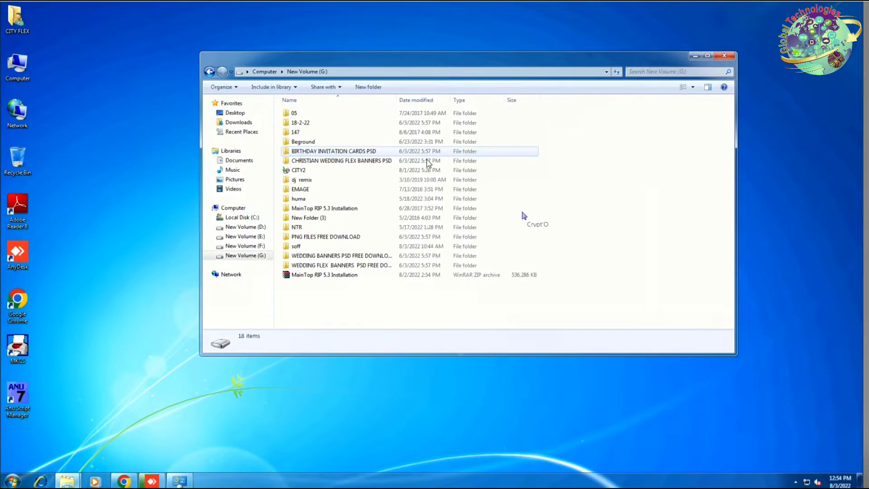
double_click(296, 247)
double_click(317, 114)
key("Up")
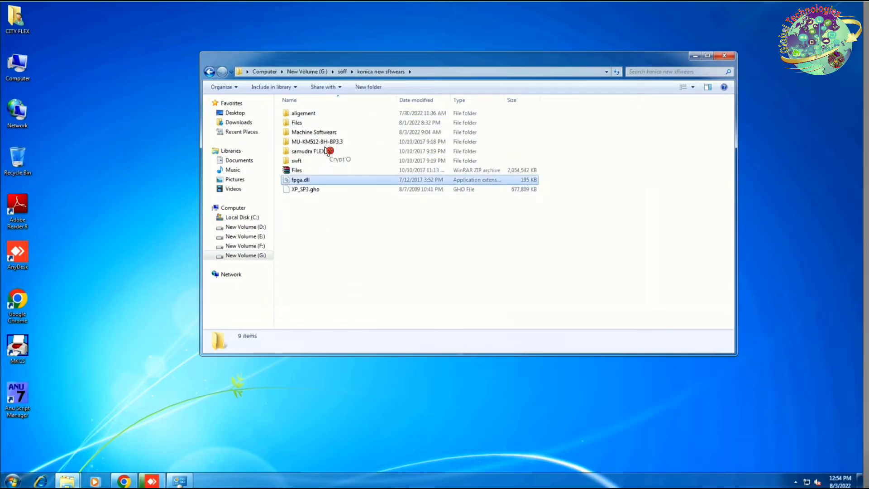
key("Up")
key("Up")
key("Up")
key("Up")
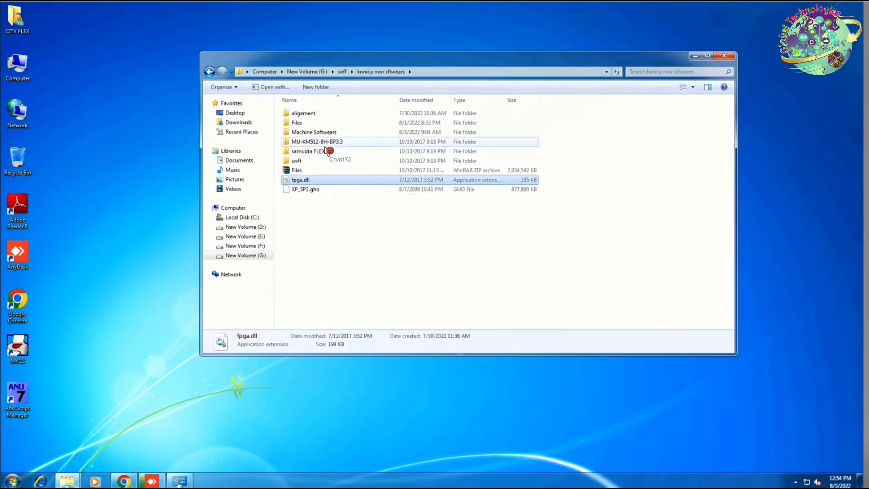
- Open the MU-KM512-8H-BP3.3 folder and look through its files
key("Return")
key("Down")
key("Down")
key("Down")
key("Down")
key("Up")
key("Up")
key("Up")
key("Up")
key("Up")
key("Up")
key("Up")
key("Up")
key("Up")
key("Up")
key("Up")
key("shift+Tab")
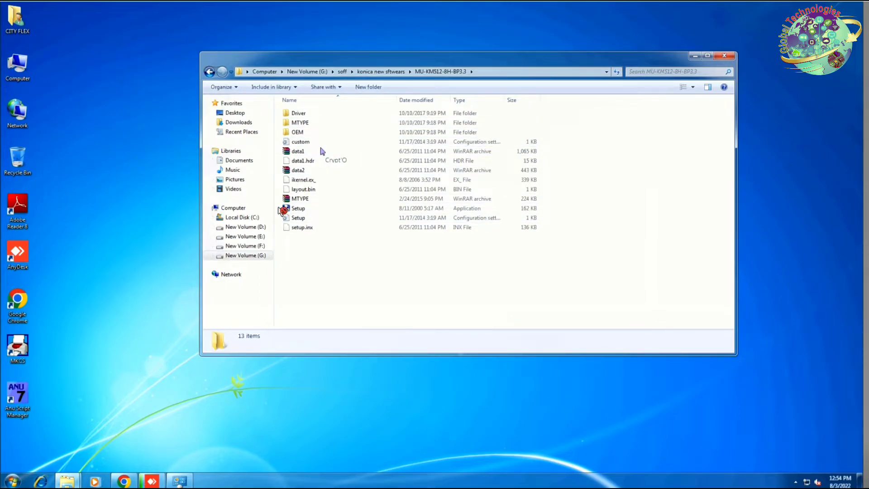
- Return to the konica new sftwears folder and copy the fpga.dll file
key("BackSpace")
key("Down")
key("Down")
key("Down")
key("Down")
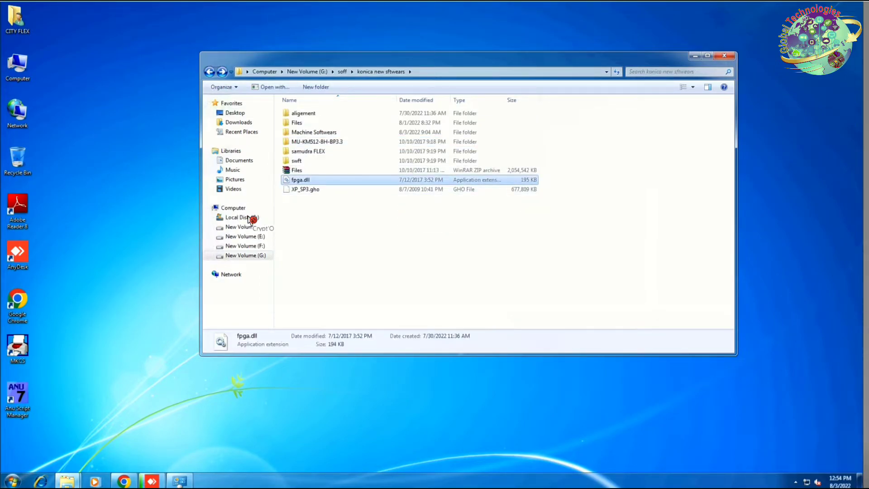
key("Menu")
key("Down")
key("Down")
key("Down")
key("Down")
key("Down")
key("Down")
key("Down")
key("Down")
key("Return")
- Browse to the software's installation folder at C:\Program Files\RETC\KONICA
left_click(243, 218)
key("Tab")
key("End")
key("Up")
key("Up")
key("Up")
key("Return")
key("BackSpace")
key("Down")
key("Return")
type("retc")
key("Return")
key("Down")
key("Return")
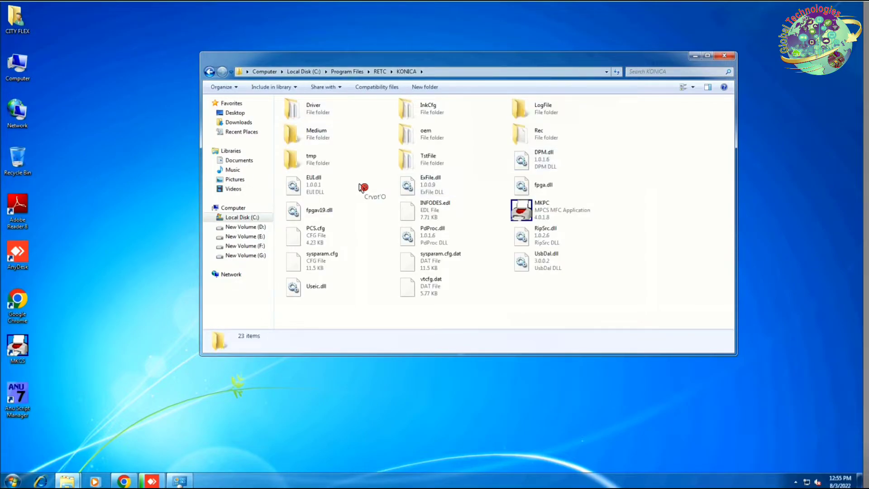
- Paste fpga.dll into the KONICA folder, replacing the existing file and granting administrator permission
right_click(639, 158)
key("Escape")
right_click(649, 163)
key("Down")
key("Down")
key("Down")
key("Down")
key("Down")
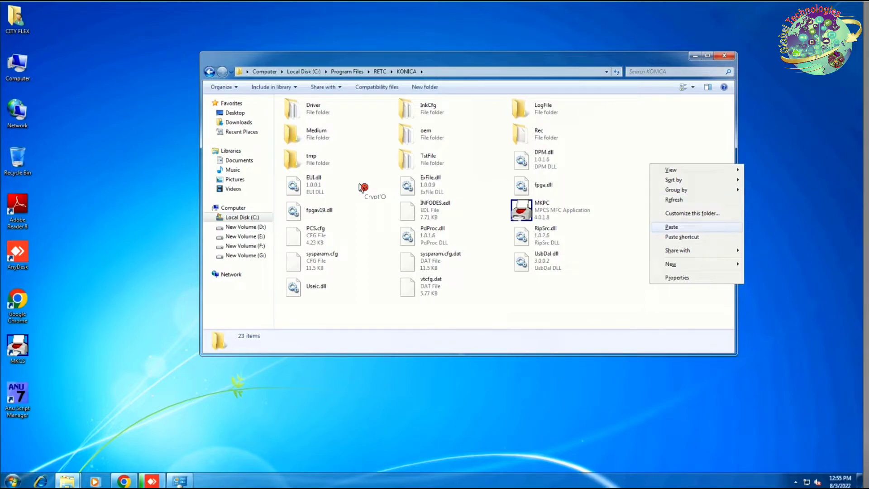
key("Return")
left_click(361, 187)
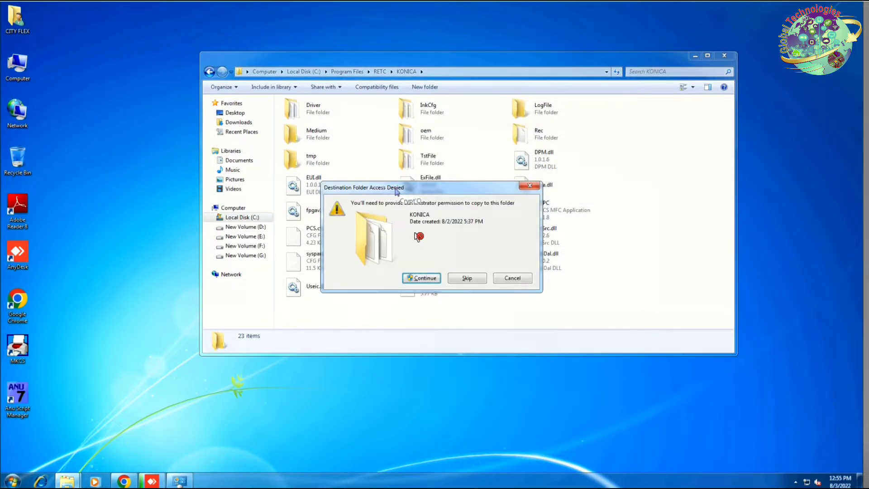
key("Return")
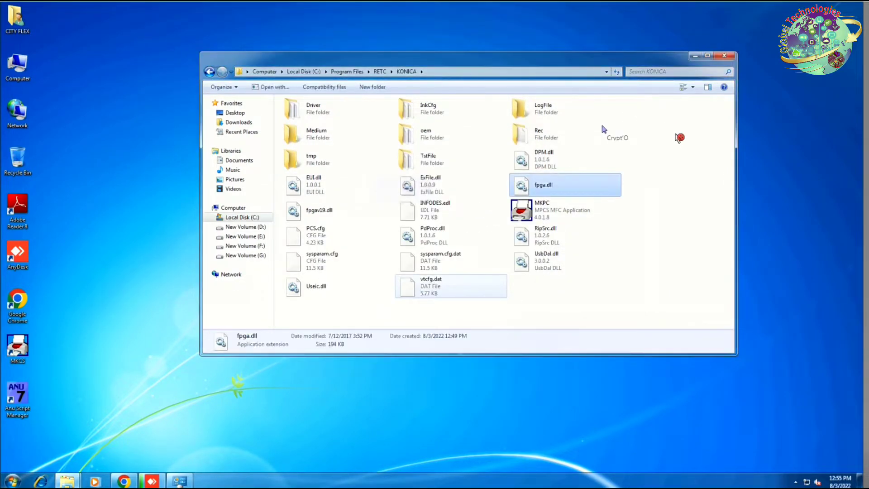
- Close the KONICA folder window, start the print control software from the desktop and dismiss its error report
left_click(729, 56)
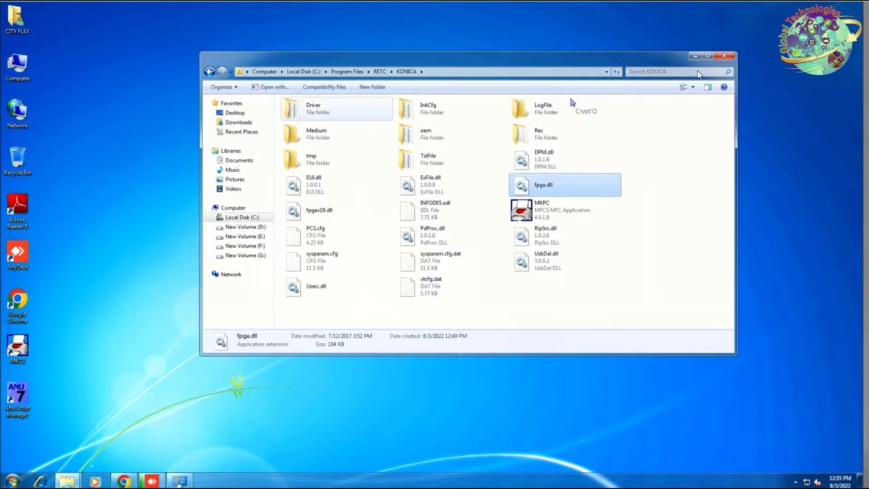
left_click(729, 56)
left_click(165, 184)
right_click(45, 295)
key("Escape")
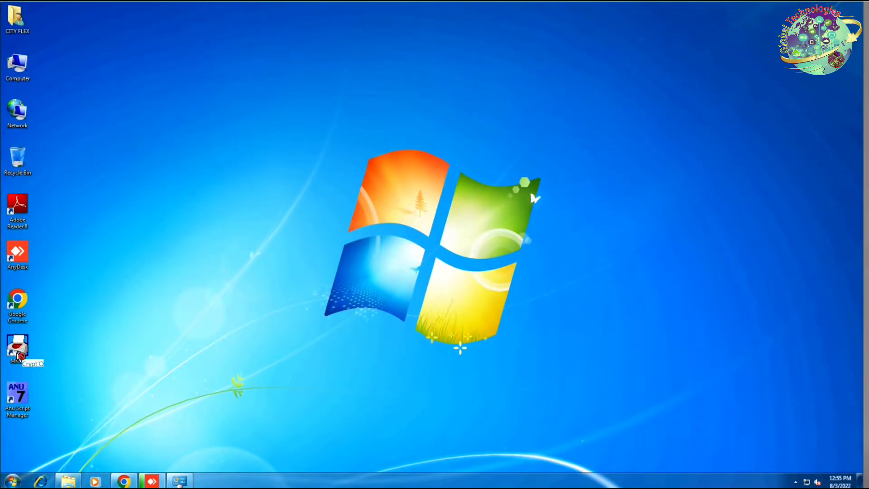
left_click_drag(17, 354, 357, 280)
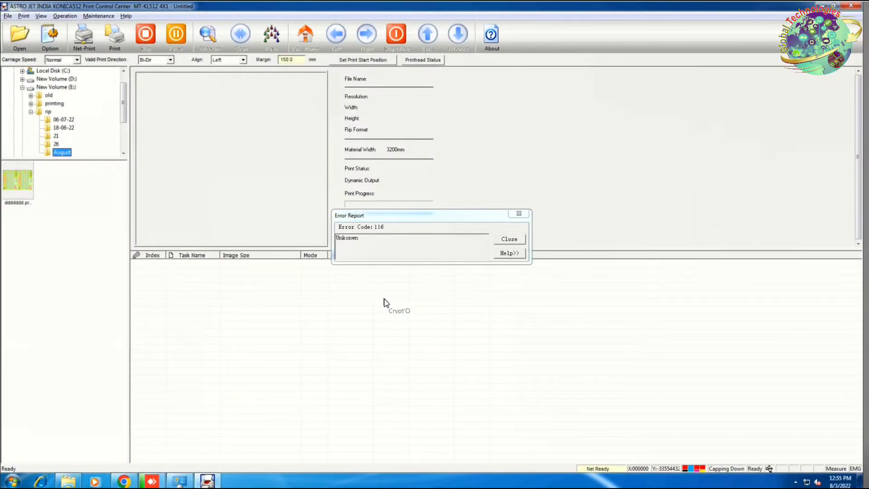
left_click(385, 302)
left_click(510, 239)
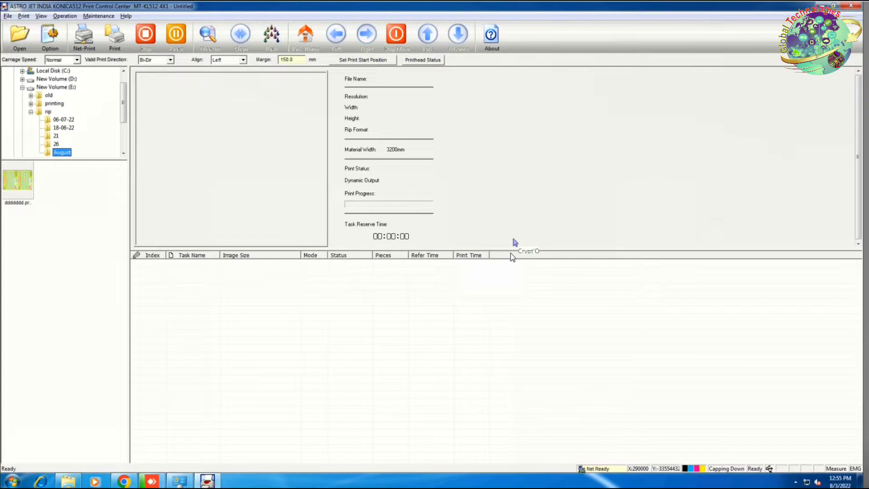
- Show the desktop and close the running print control software
key("super+d")
right_click(479, 177)
key("Escape")
right_click(403, 338)
key("Escape")
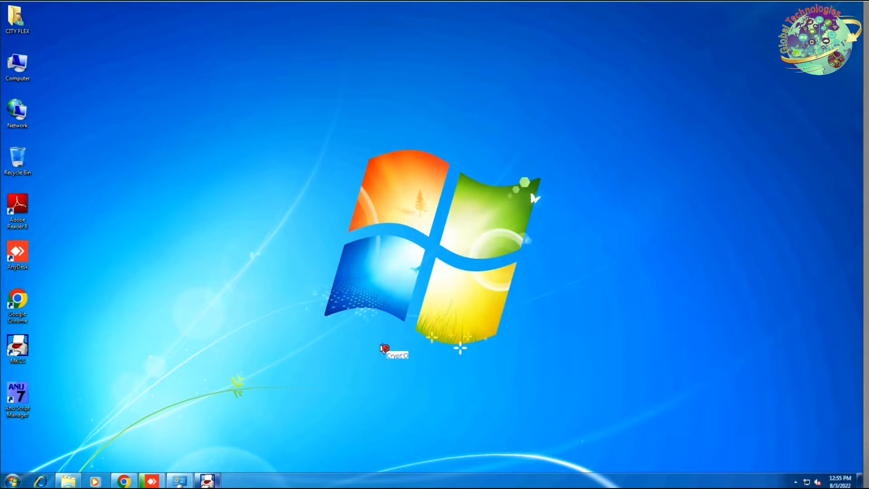
right_click(207, 480)
left_click(190, 458)
- Refresh the desktop and enter the maintenance password in the print control software to enable maintenance mode
right_click(216, 236)
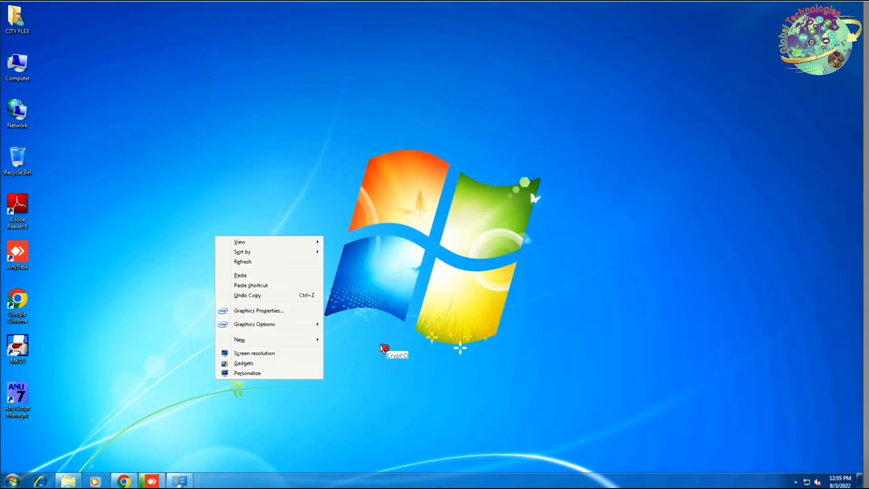
left_click(235, 264)
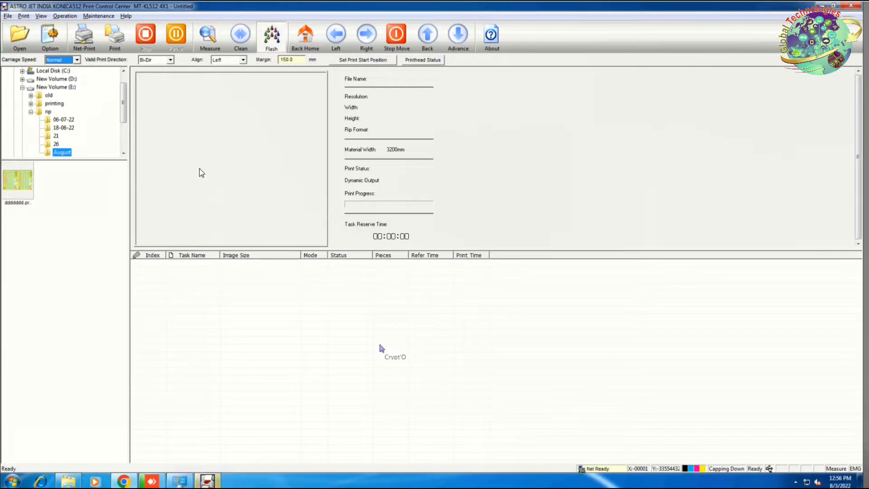
left_click(104, 18)
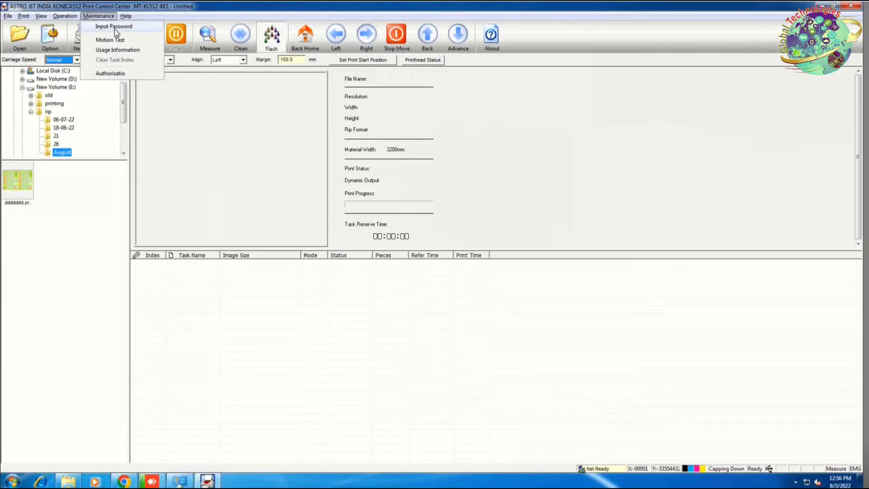
left_click(114, 28)
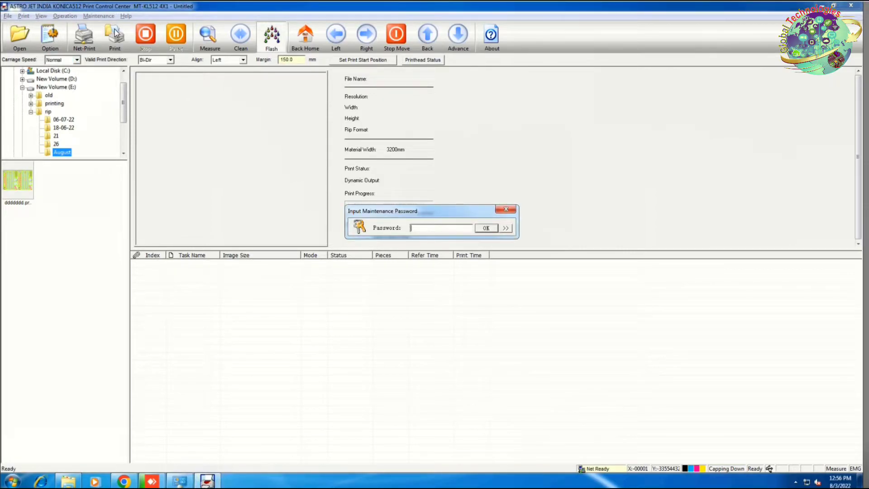
type("******")
key("Return")
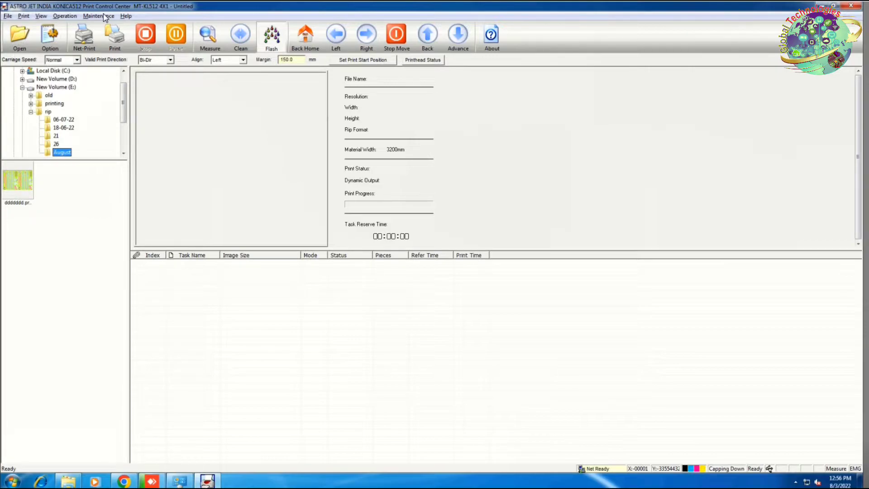
- View the software's authorization and security information, leaving the authorization password blank
left_click(104, 16)
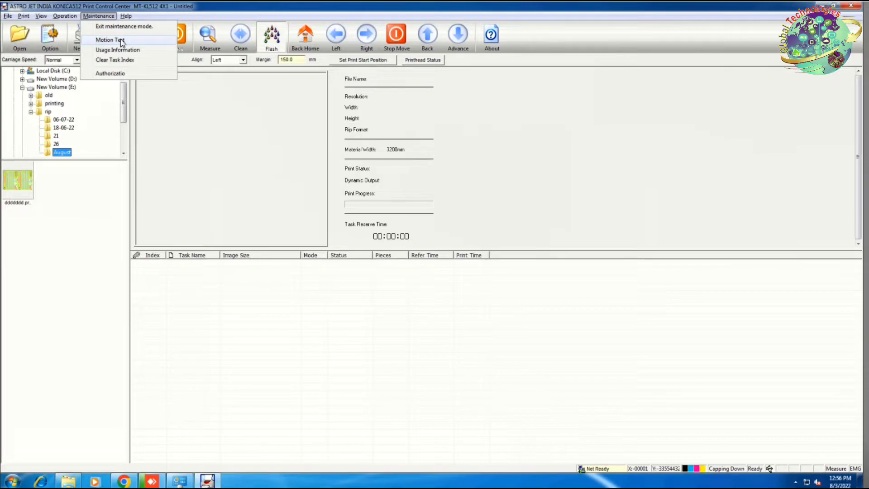
left_click(117, 74)
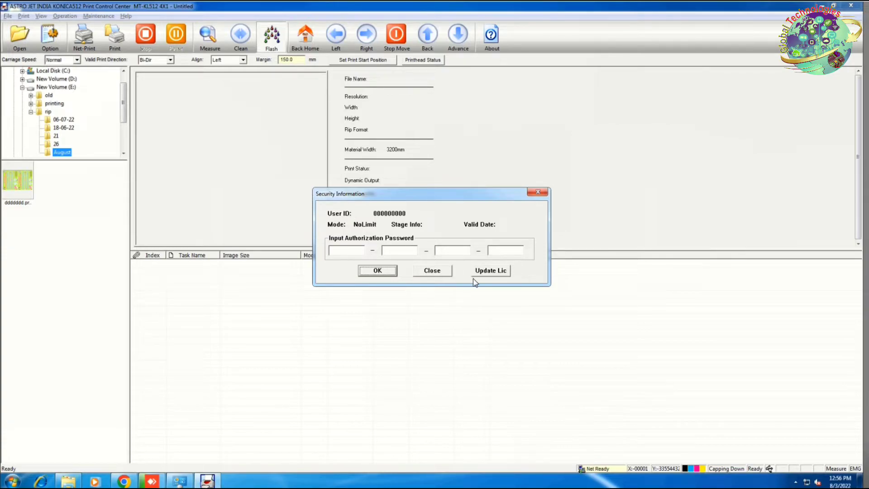
left_click(433, 276)
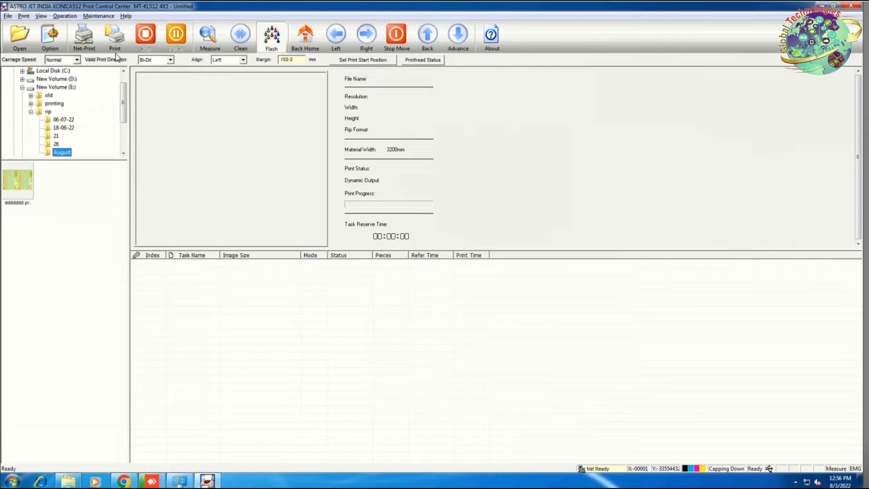
- Review the print, function, calibration, motion, and voltage and temperature settings in the configuration editor without making changes
left_click(64, 16)
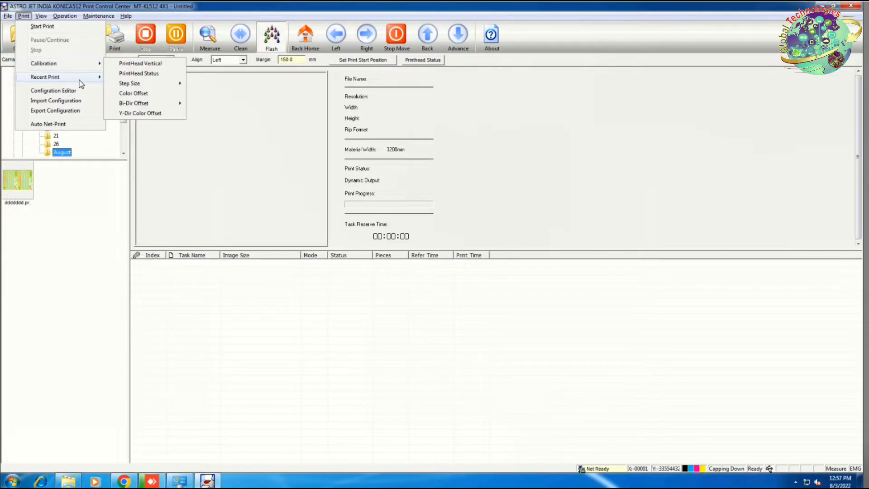
mouse_move(79, 80)
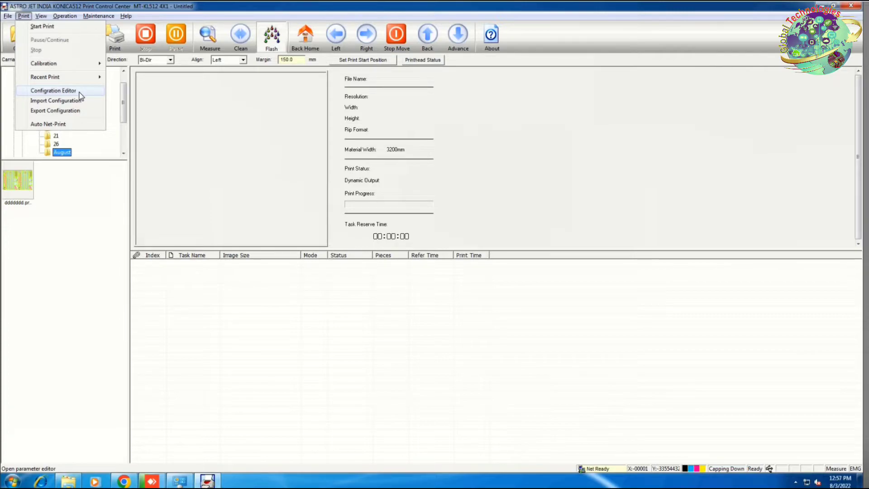
left_click(81, 93)
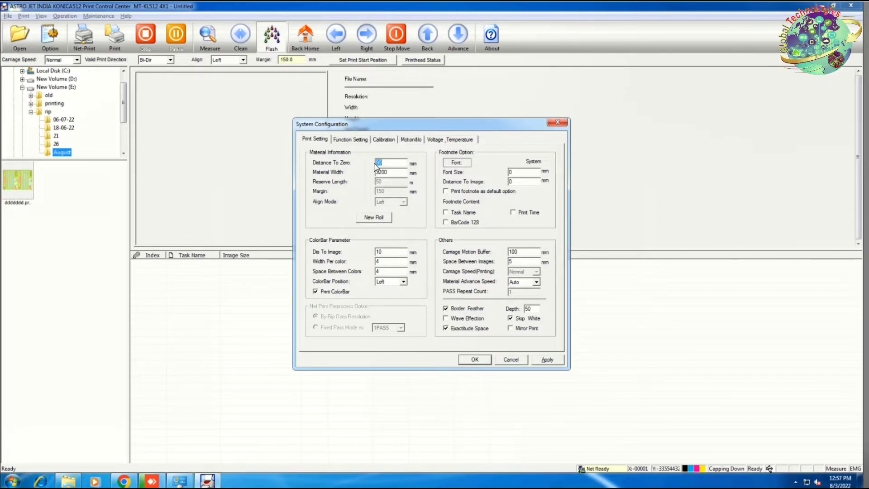
left_click(366, 140)
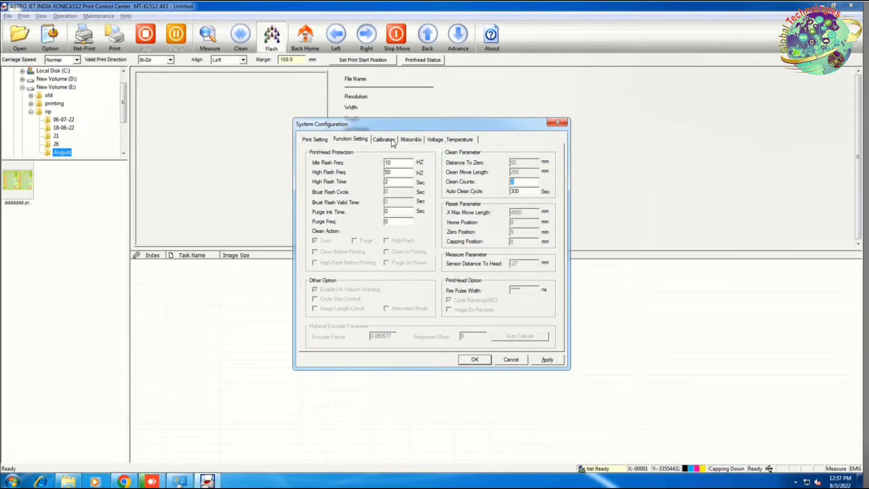
left_click(384, 139)
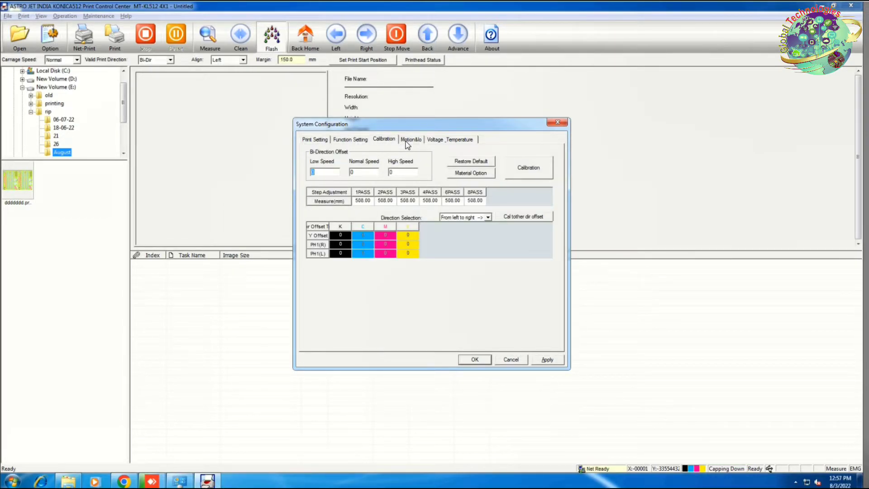
left_click(409, 140)
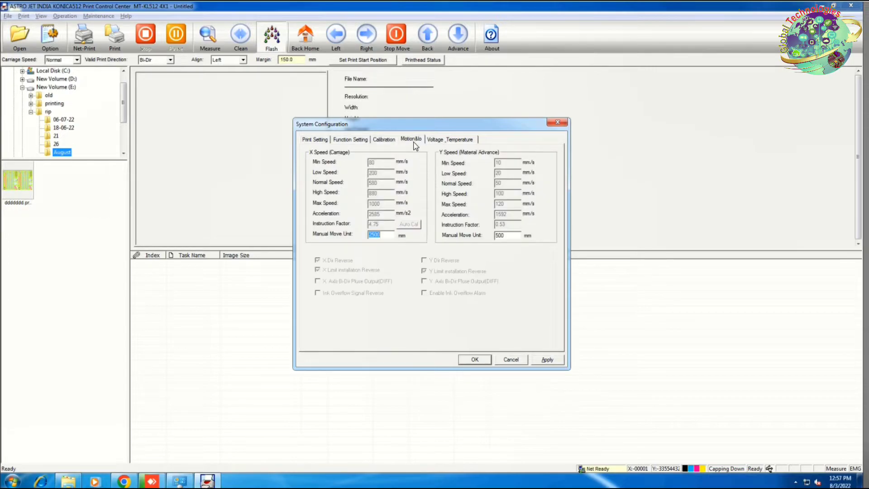
left_click(384, 140)
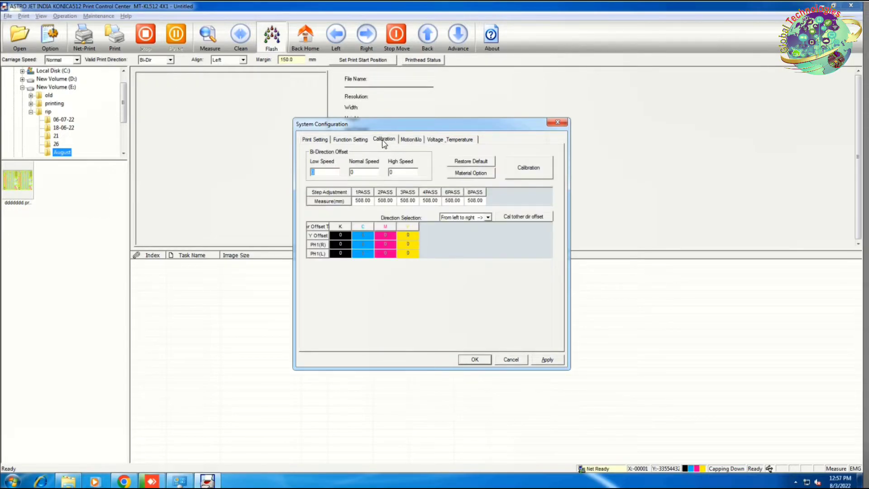
left_click(412, 140)
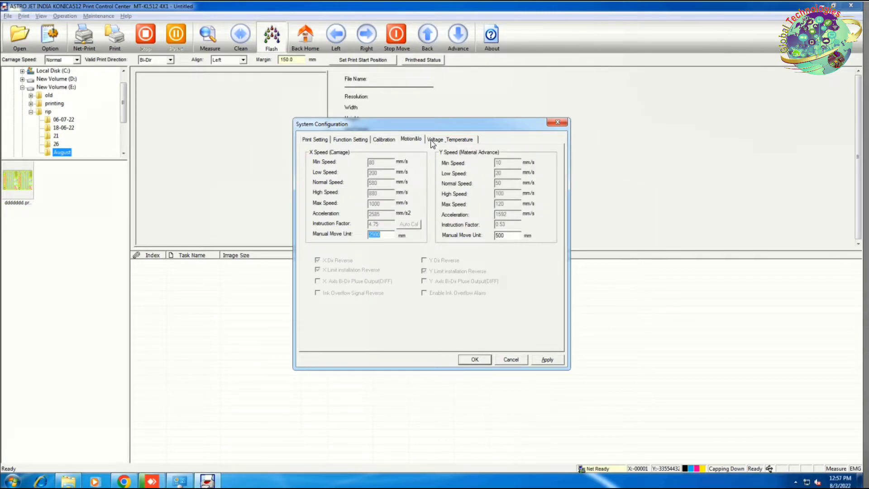
left_click(438, 141)
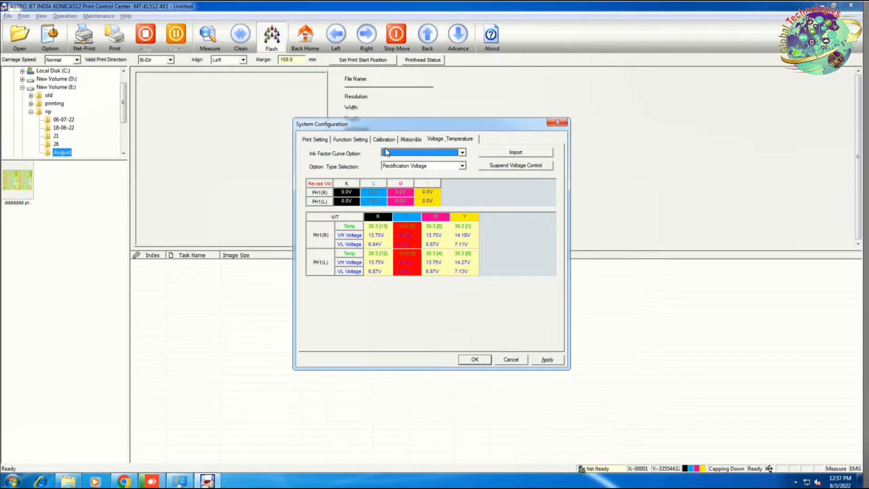
left_click(318, 139)
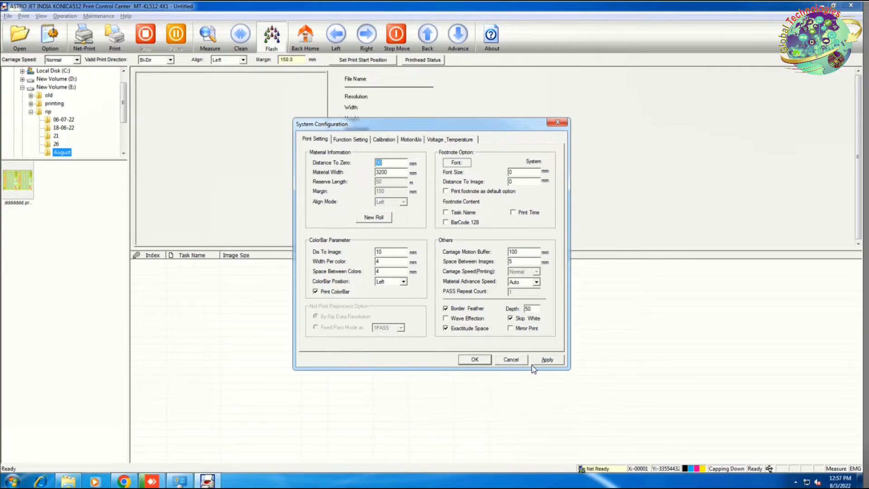
left_click(512, 359)
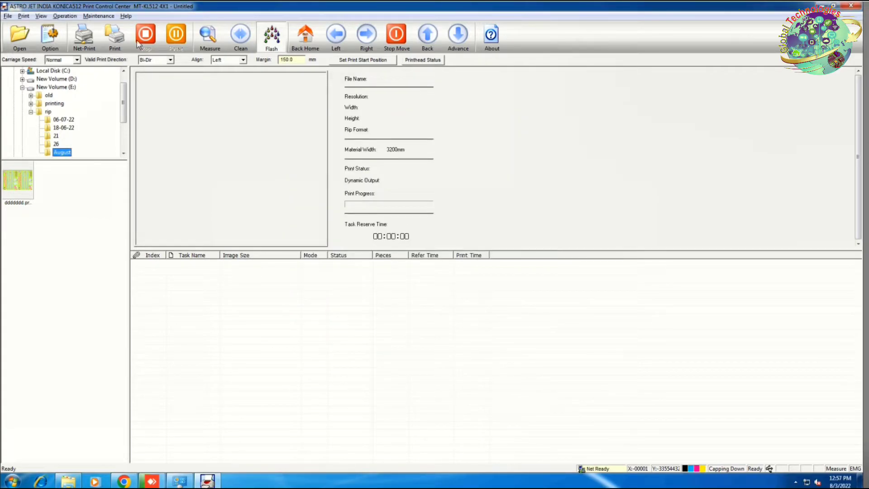
left_click(41, 17)
left_click(60, 17)
left_click(60, 17)
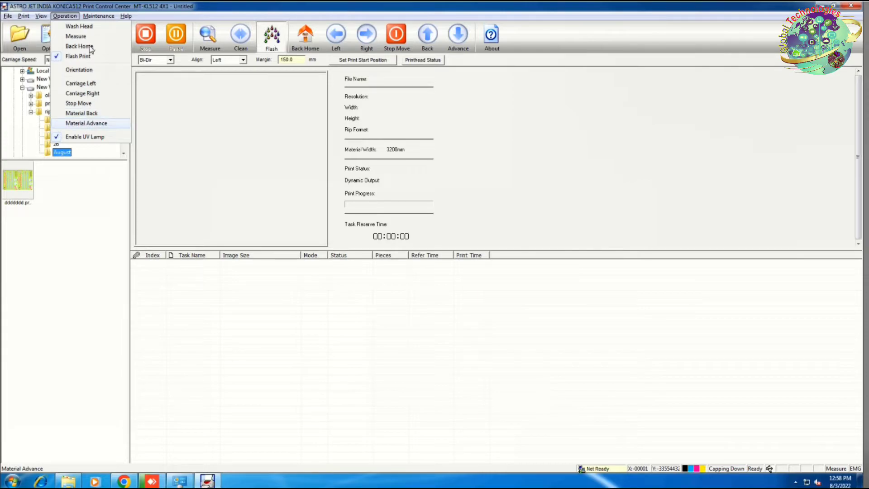
left_click(88, 17)
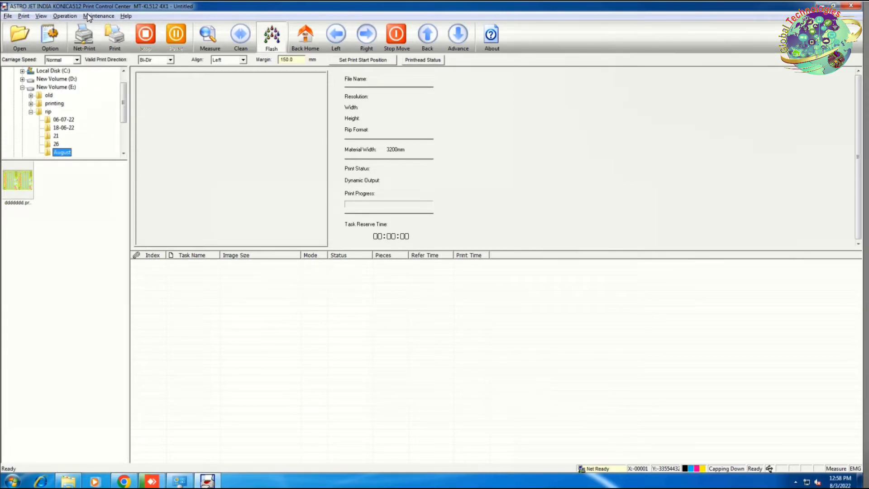
left_click(93, 17)
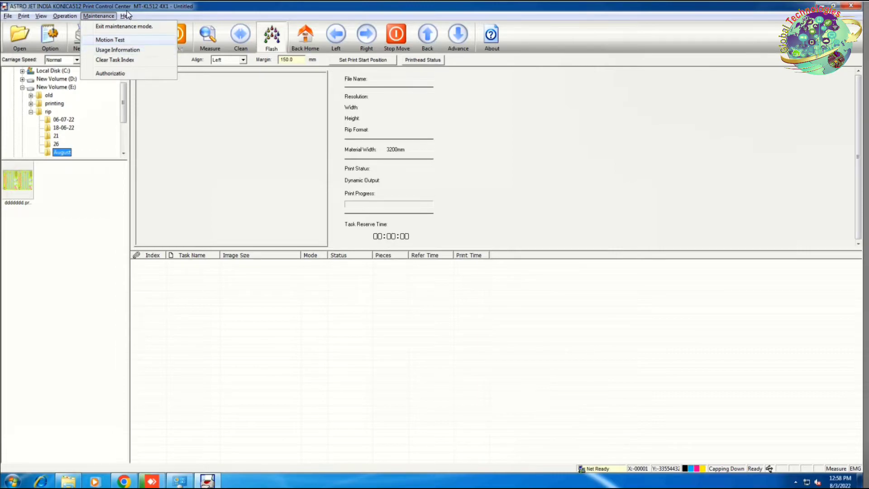
mouse_move(127, 15)
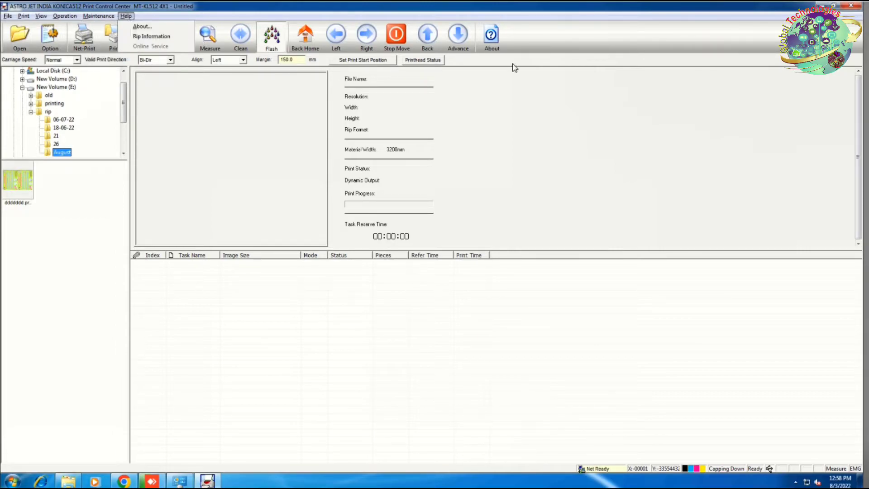
left_click(552, 43)
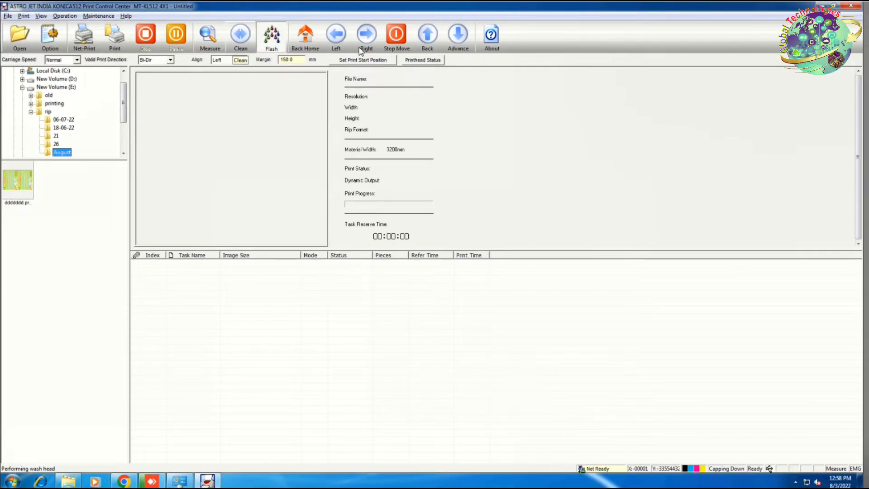
- Start importing a printer configuration file and look through New Volume (E:) for it
left_click(44, 19)
left_click(23, 18)
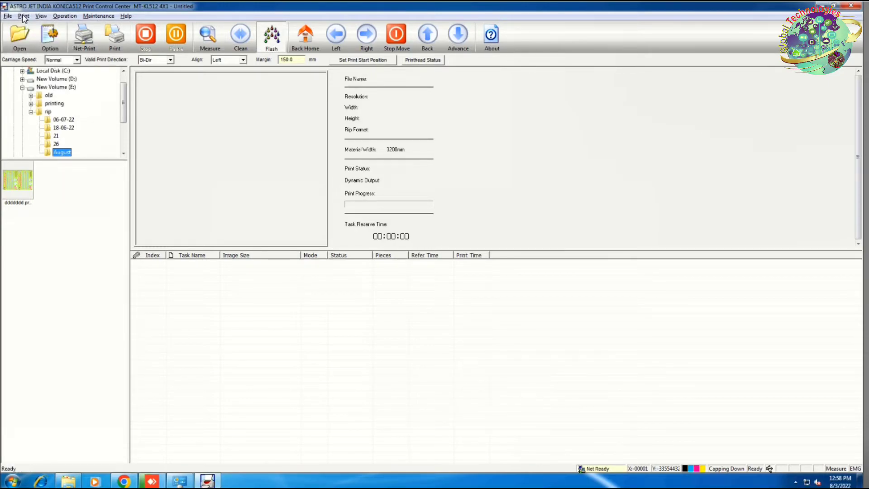
left_click(23, 17)
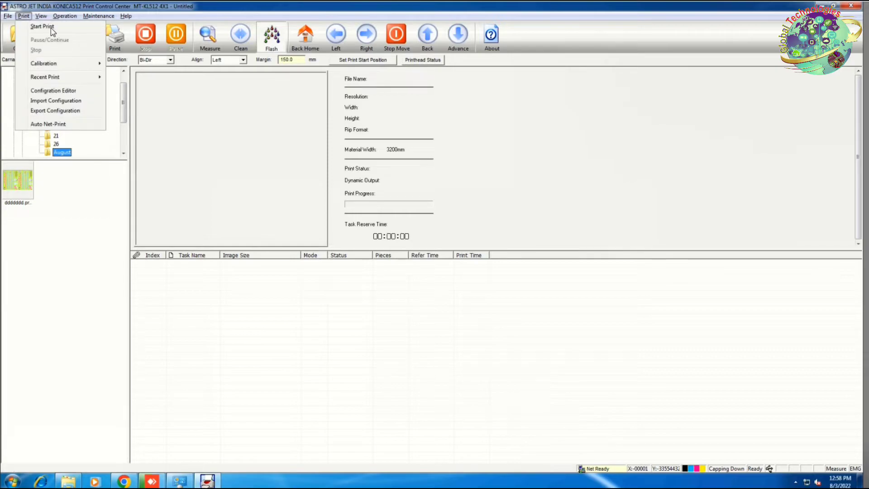
mouse_move(66, 67)
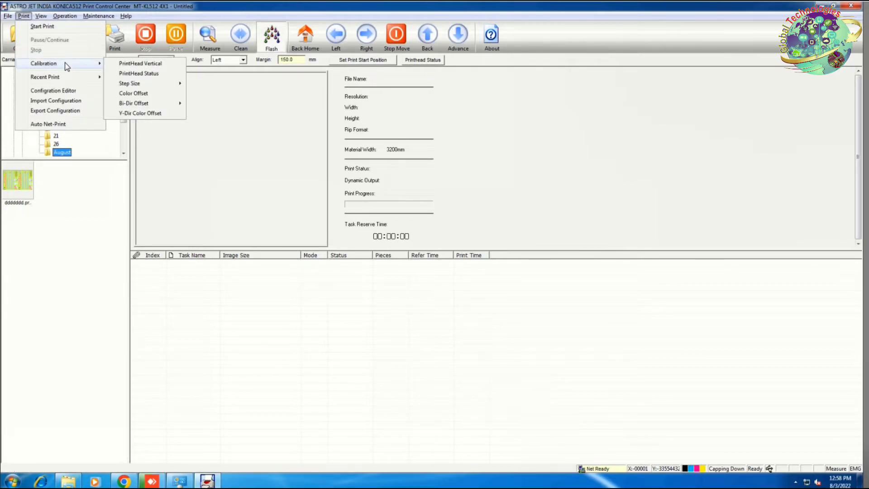
left_click(67, 103)
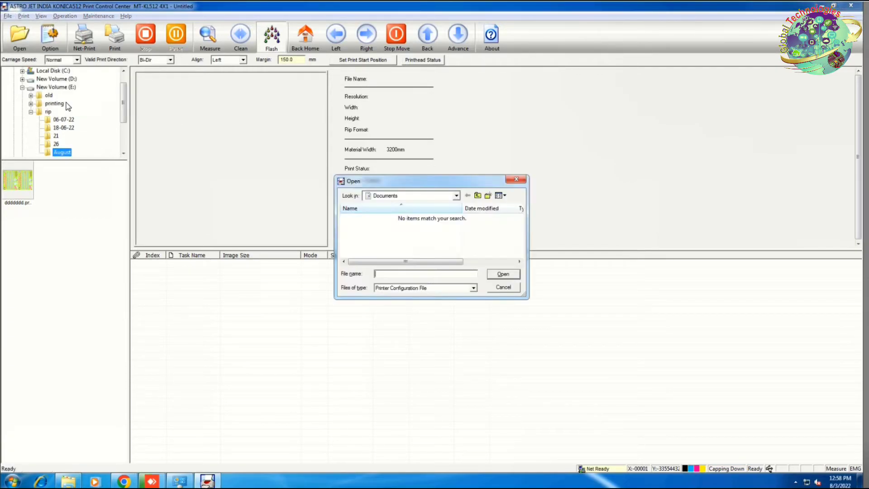
left_click(457, 196)
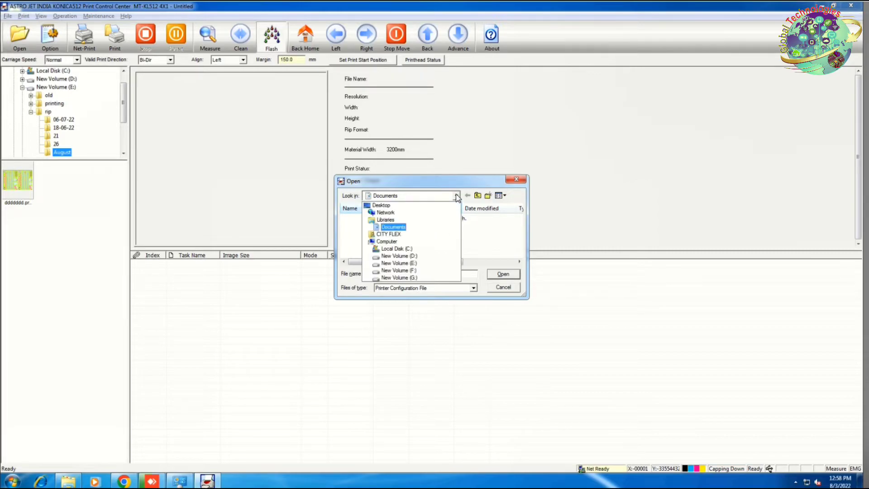
left_click(411, 264)
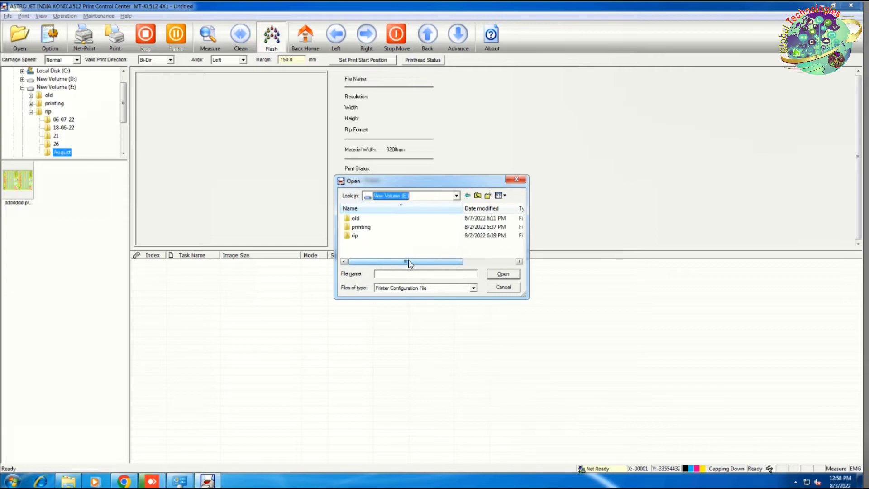
- Look through soff, konica new sftwears and Machine Softwears on New Volume (G:) for the printer configuration file
left_click(456, 196)
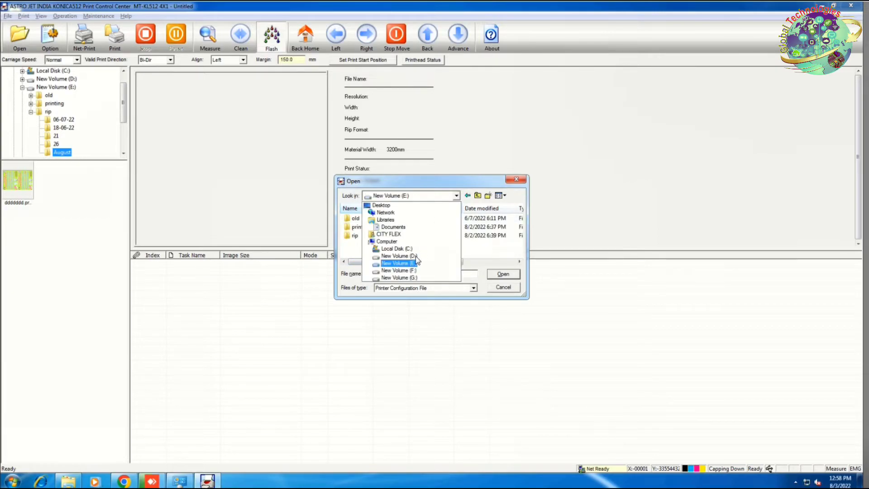
left_click(406, 278)
left_click_drag(466, 185, 458, 167)
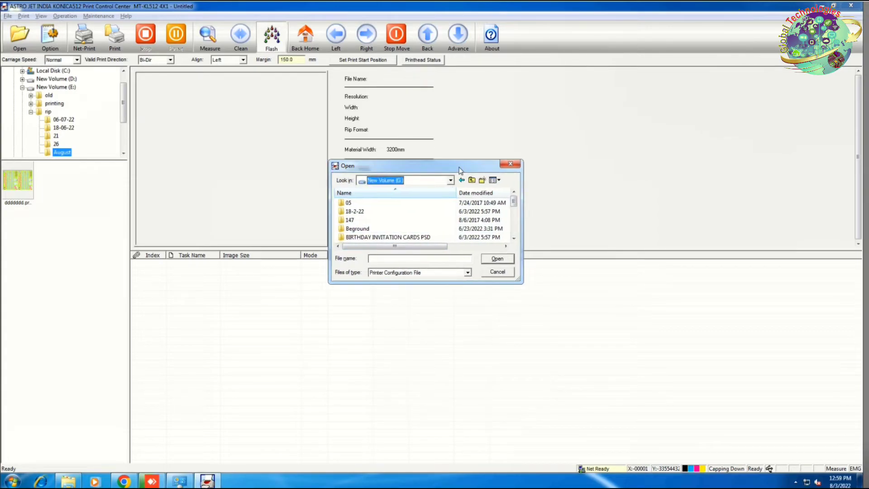
left_click(367, 227)
scroll(368, 230, "down", 2)
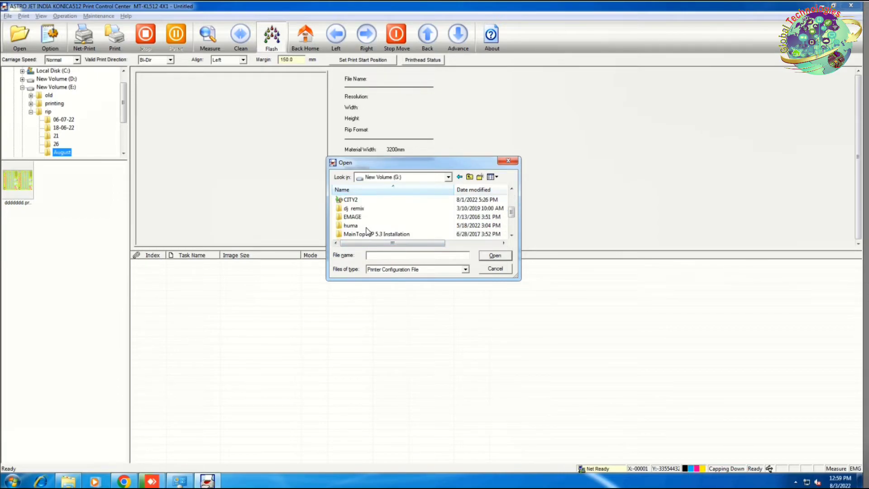
scroll(368, 231, "down", 3)
double_click(348, 217)
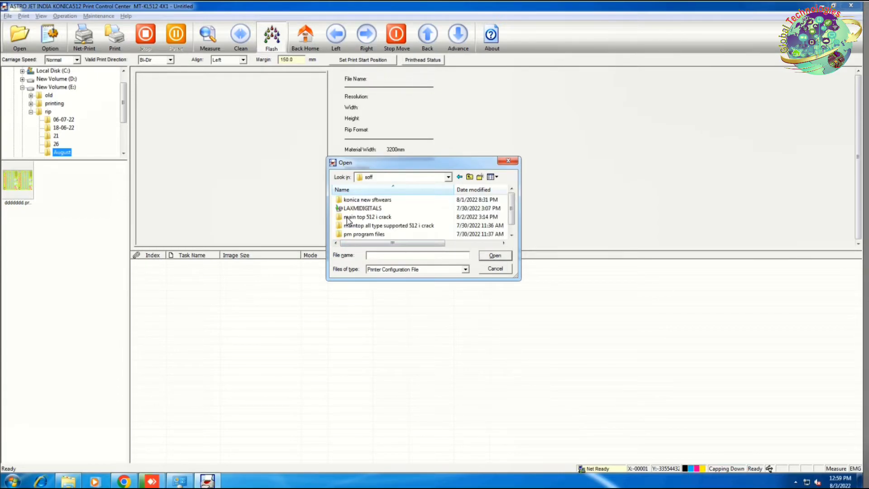
left_click(390, 229)
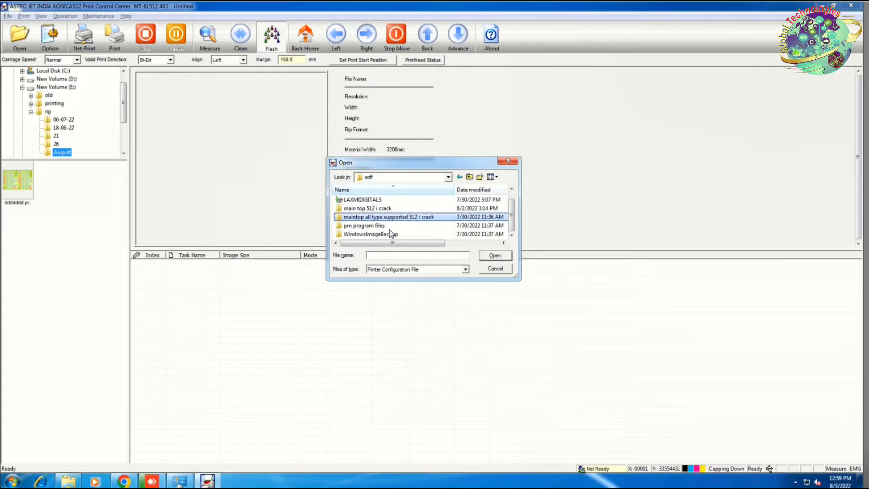
scroll(392, 234, "up", 1)
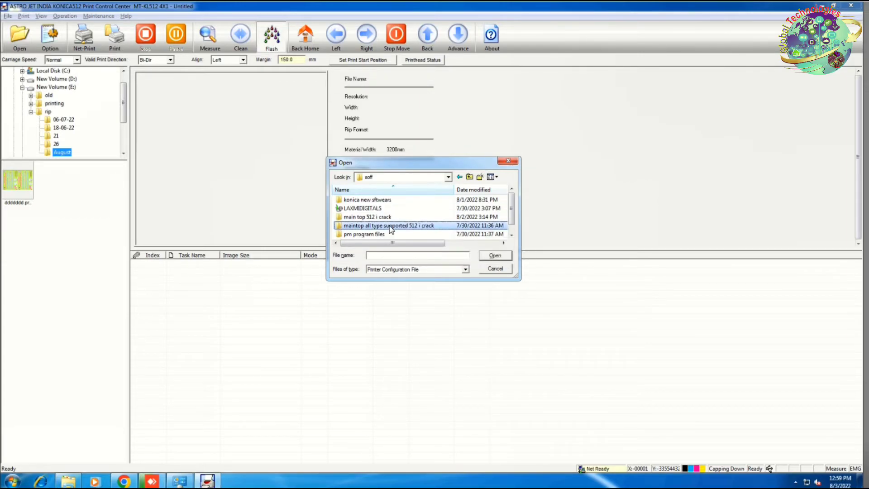
double_click(381, 200)
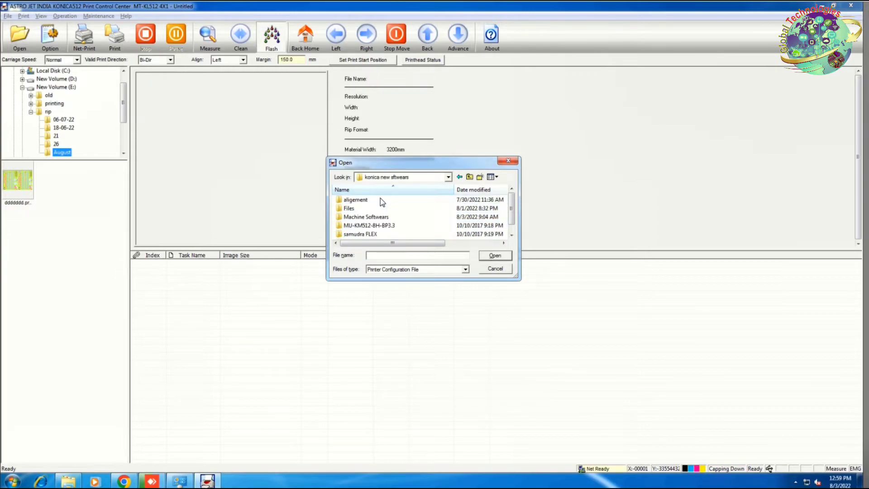
scroll(380, 224, "down", 1)
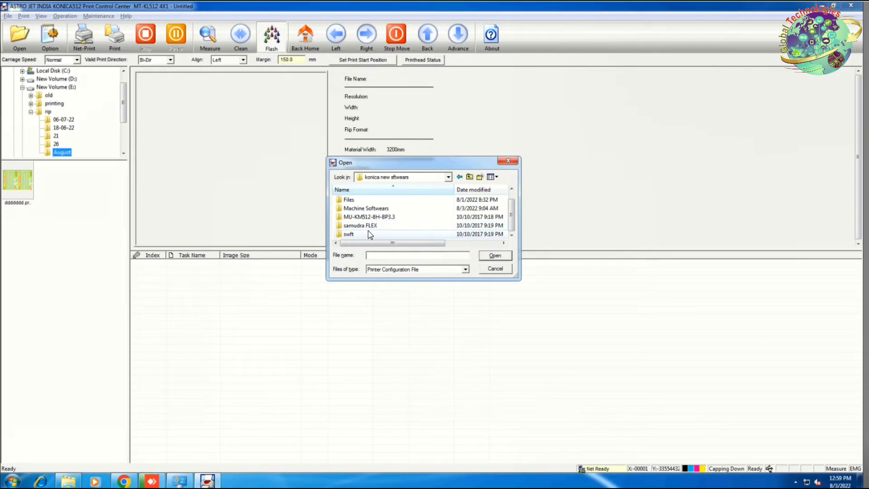
double_click(379, 209)
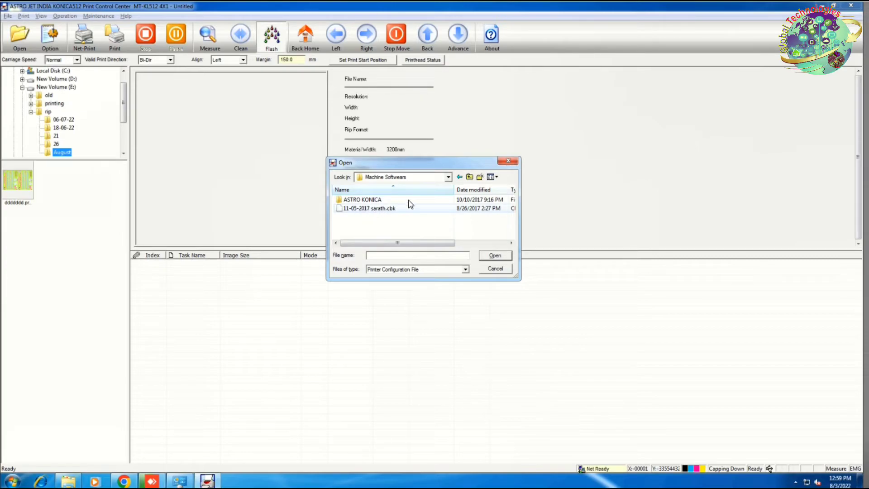
- Import the printer configuration file 1-03-2019.cbk from the aligement folder in konica new sftwears on New Volume (D:)
left_click(448, 178)
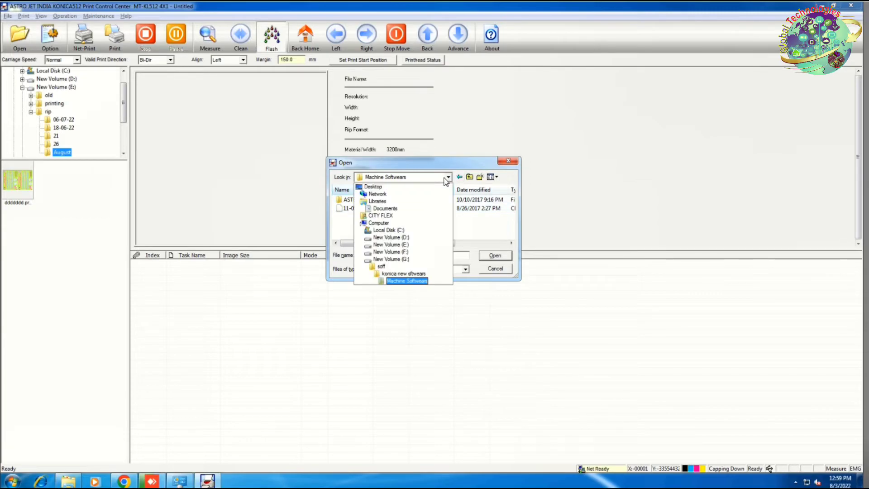
left_click(399, 237)
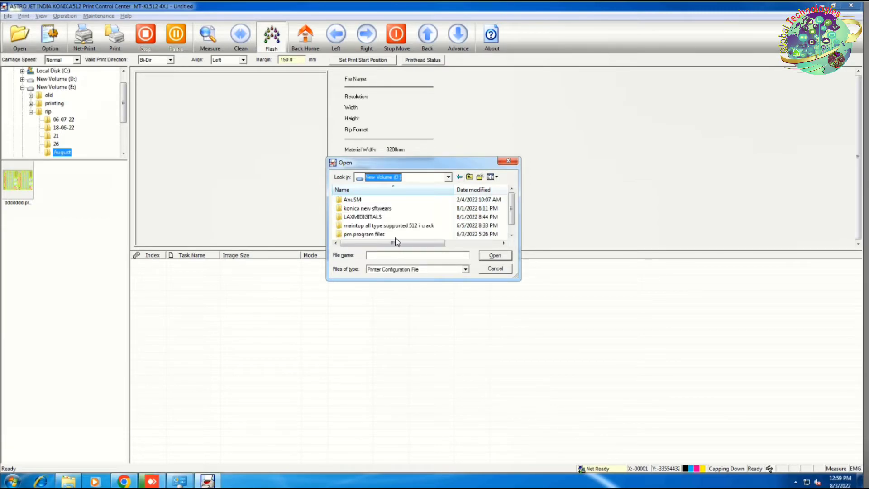
double_click(369, 210)
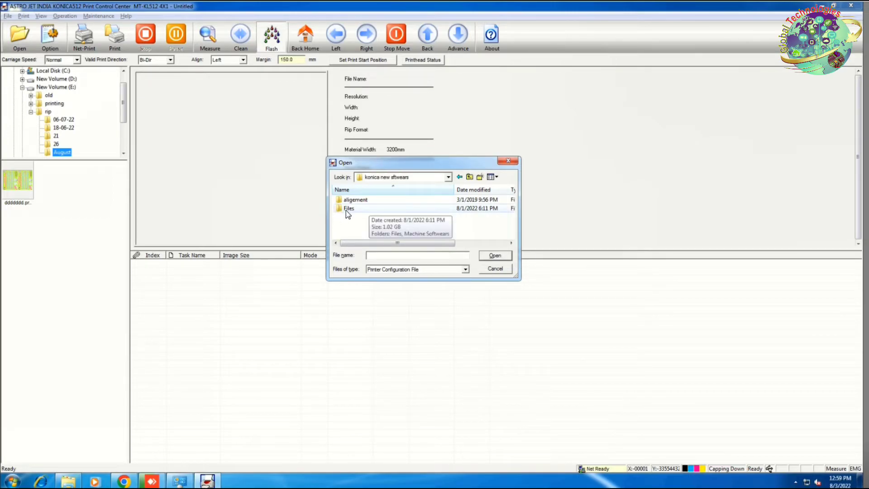
left_click(348, 209)
double_click(363, 203)
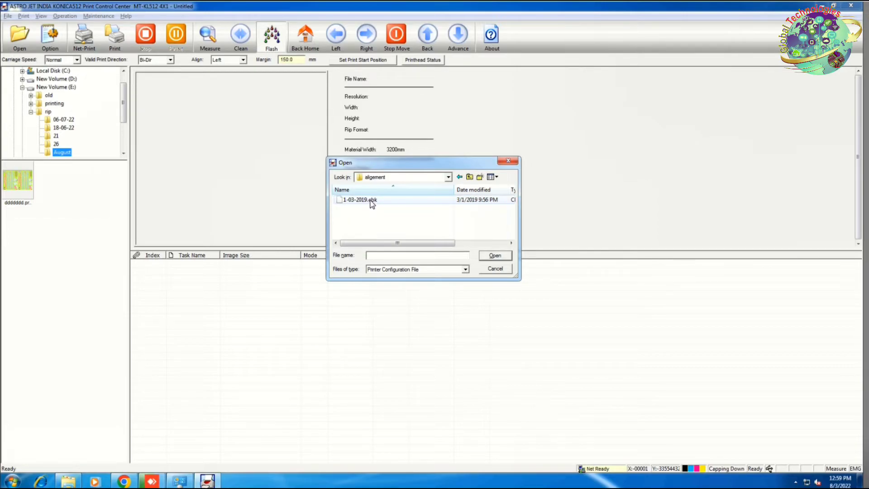
left_click(371, 202)
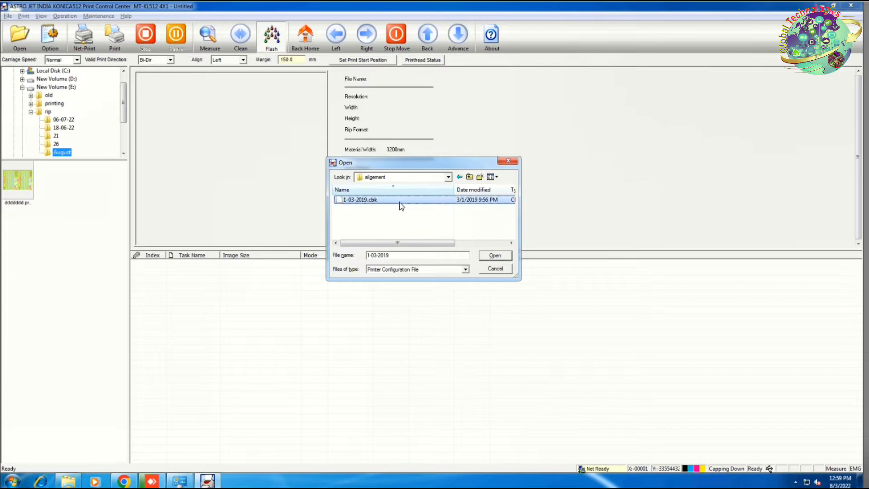
left_click(495, 256)
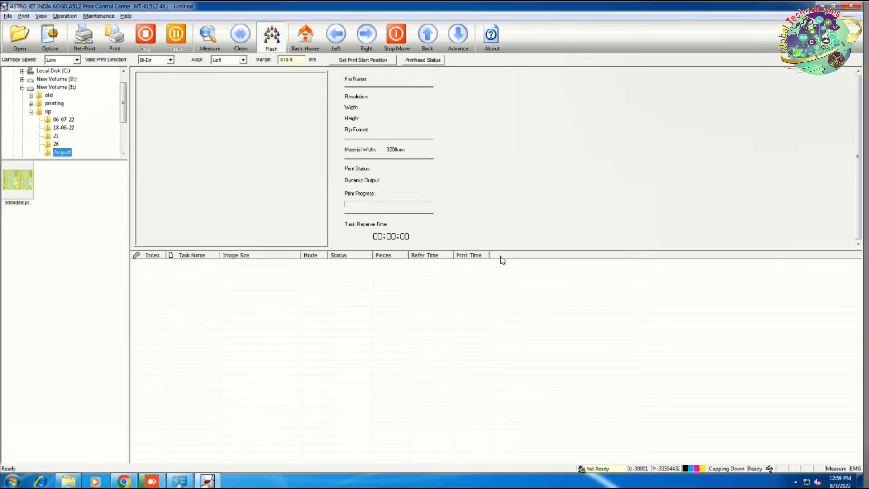
- View the print records and error records in the software's usage information
left_click(99, 17)
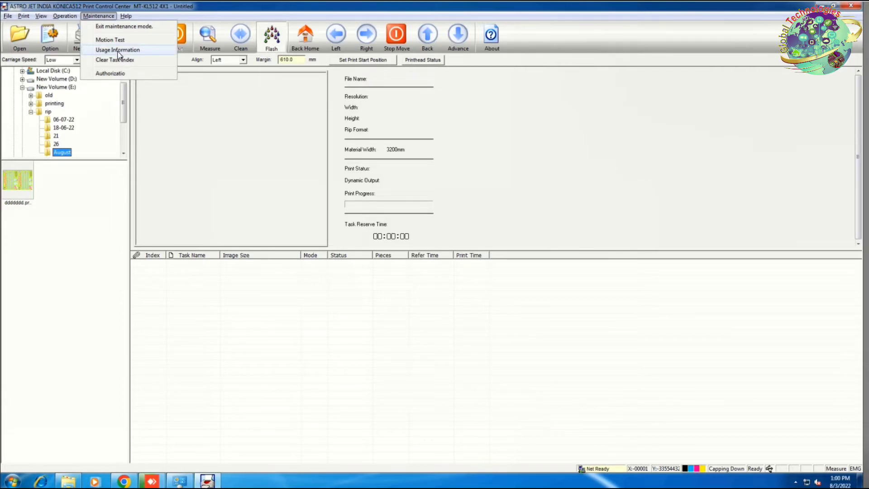
left_click(118, 50)
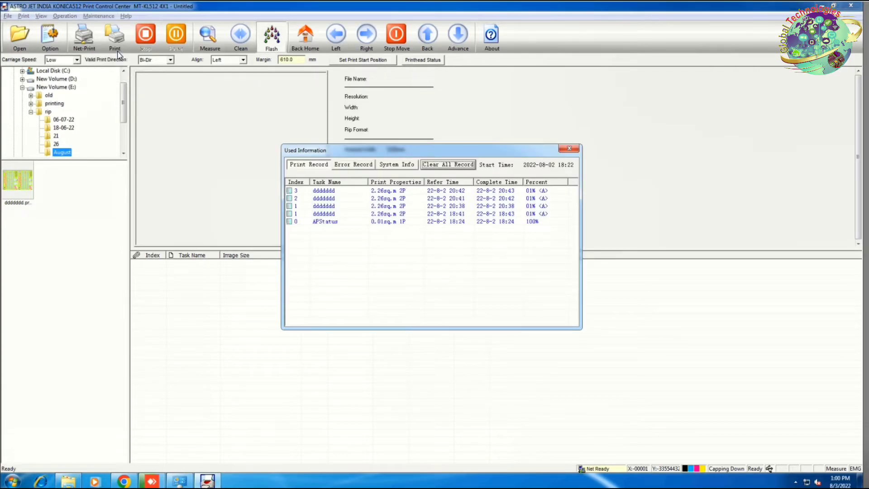
left_click(359, 165)
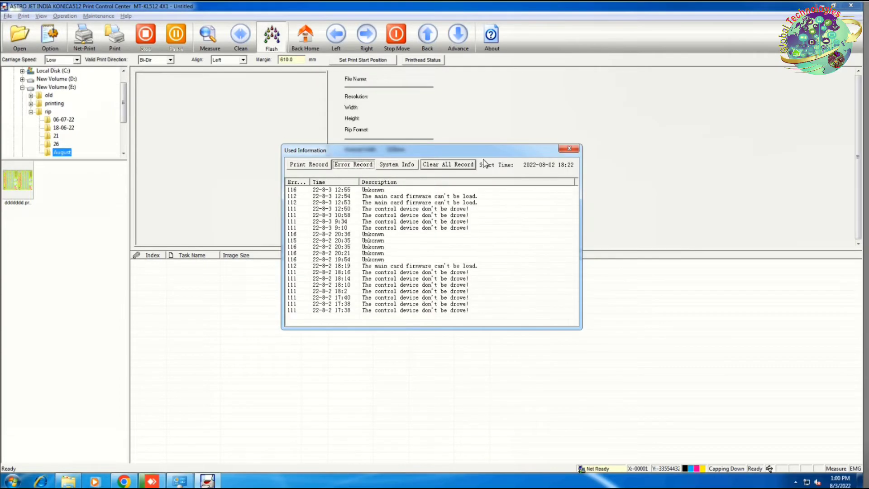
left_click(569, 148)
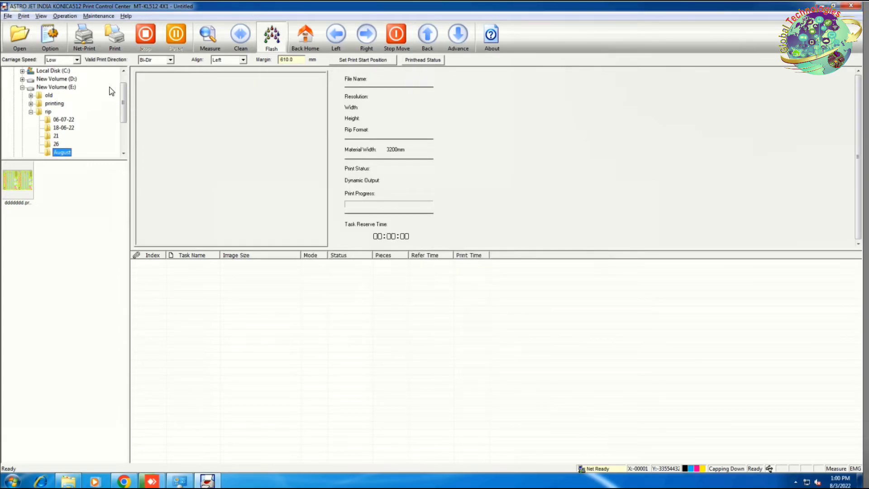
- Exit maintenance mode in the print control software
left_click(65, 17)
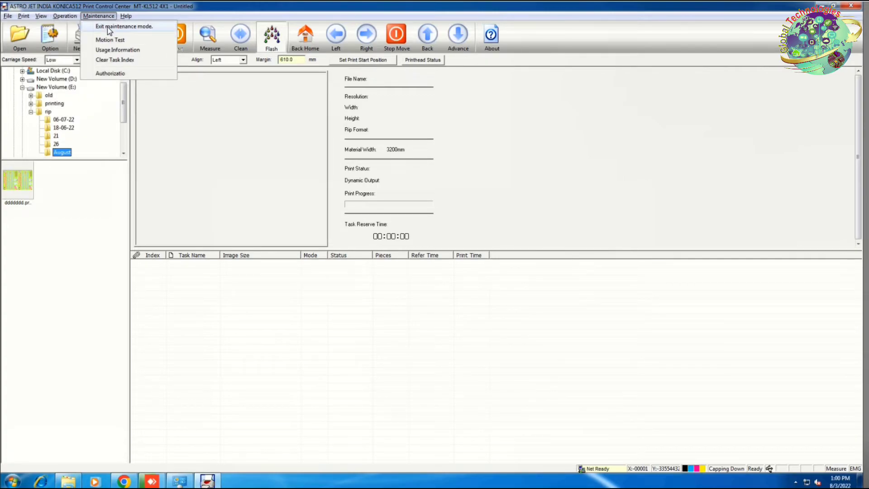
left_click(107, 26)
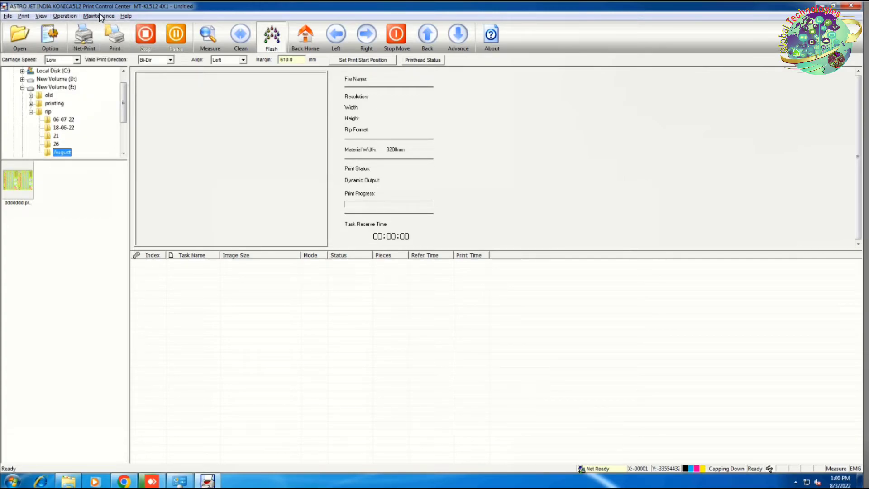
- Review the imported print, function, calibration, motion, and voltage and temperature settings in the configuration editor and apply them
left_click(101, 17)
mouse_move(65, 16)
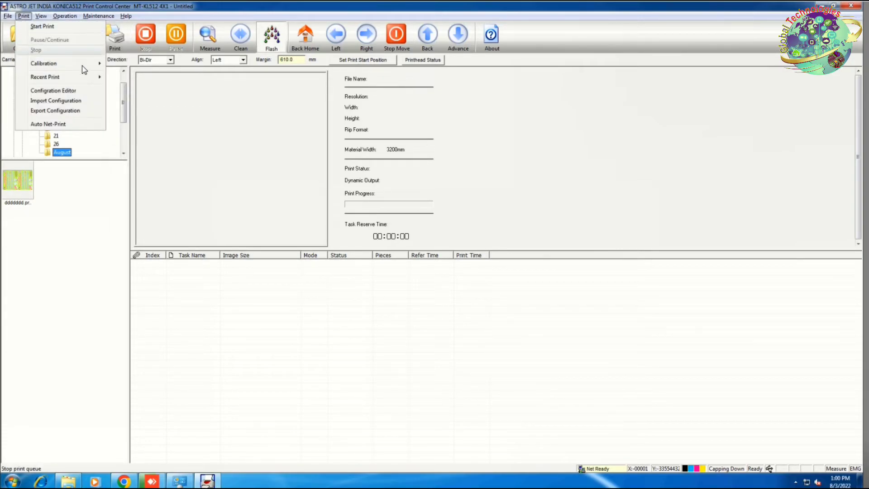
mouse_move(93, 66)
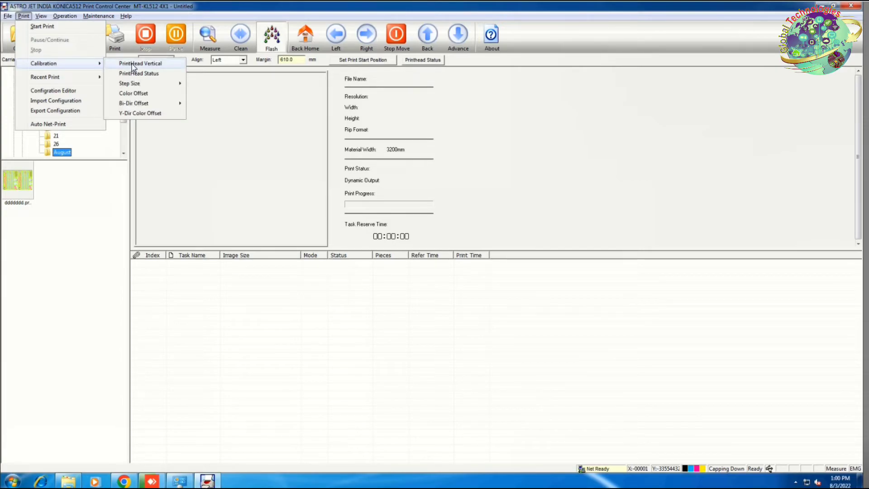
left_click(71, 92)
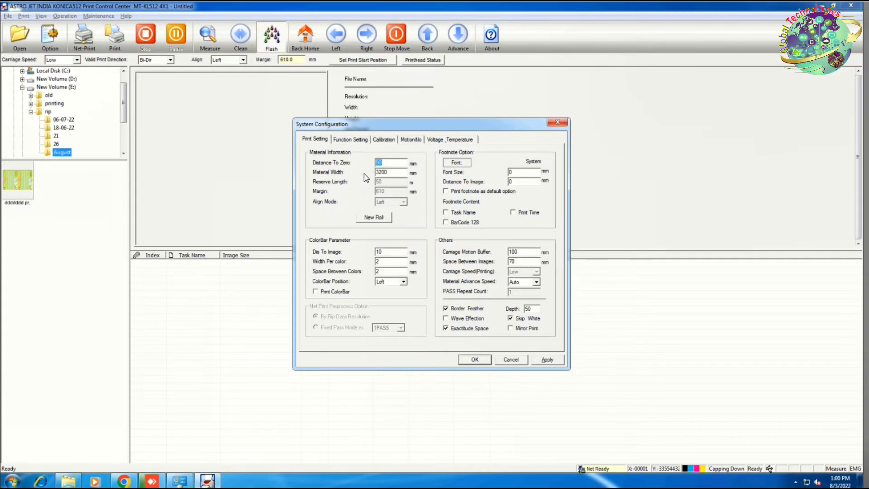
left_click(360, 140)
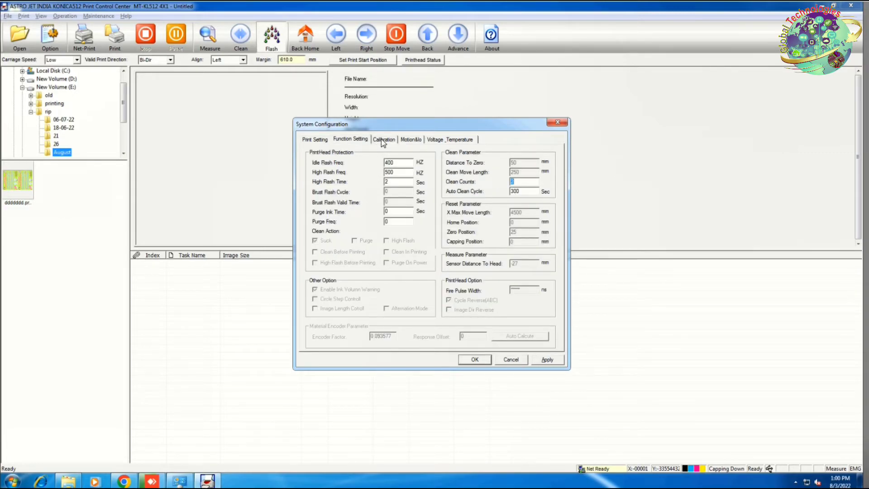
left_click(383, 140)
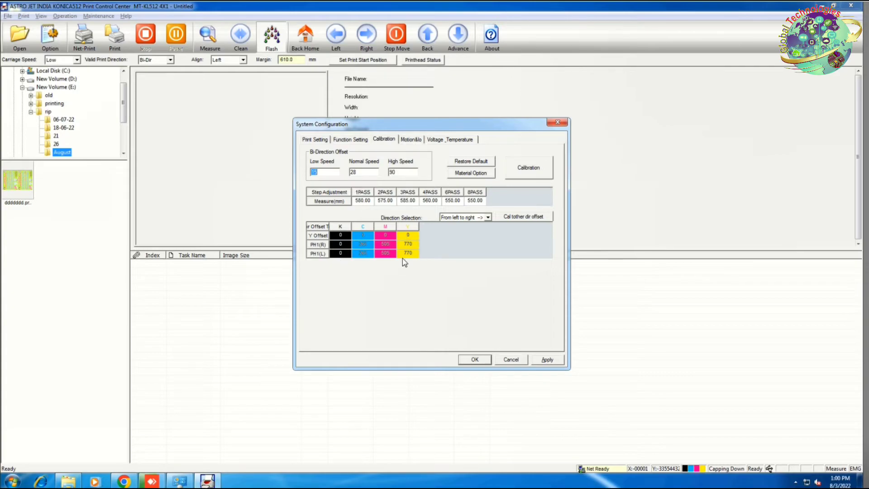
left_click(412, 140)
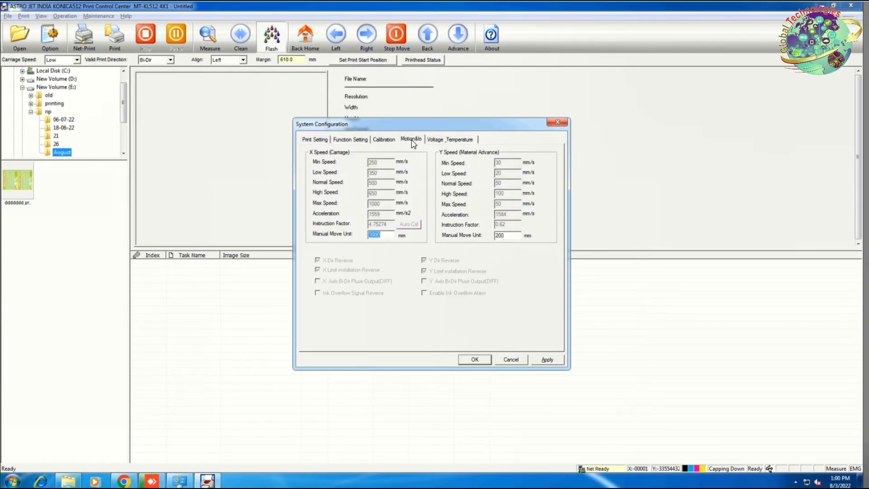
left_click(442, 140)
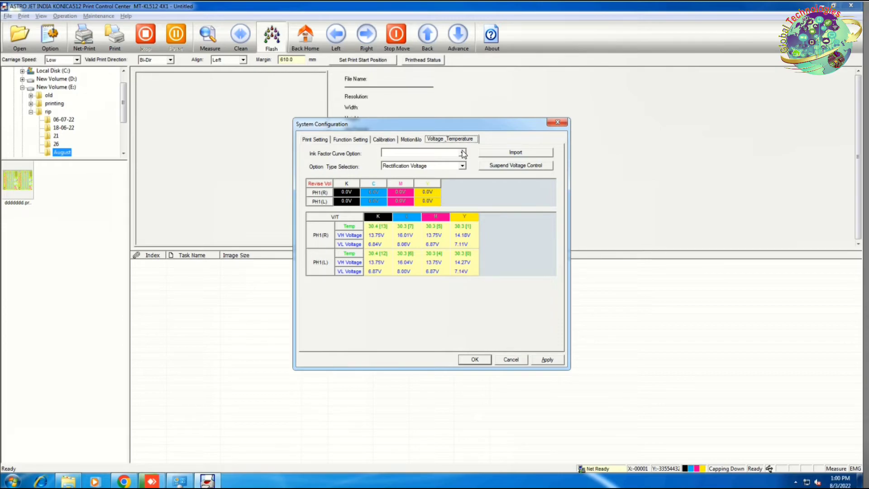
left_click(549, 361)
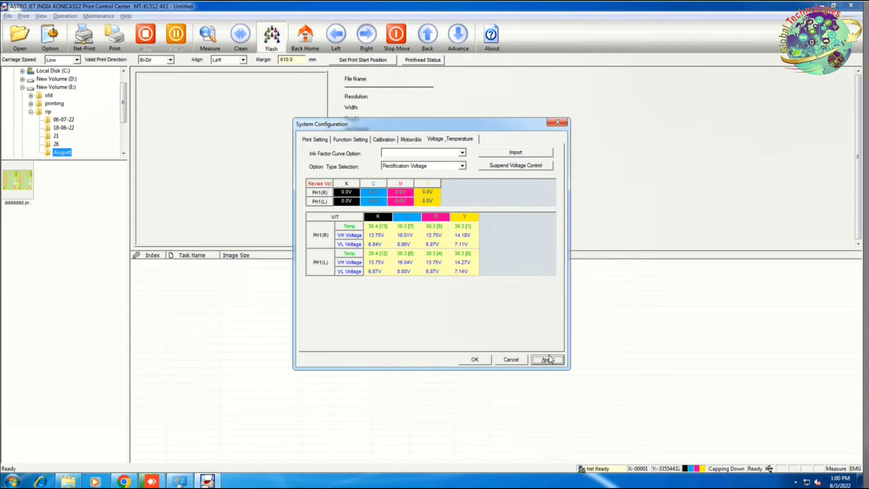
left_click(476, 360)
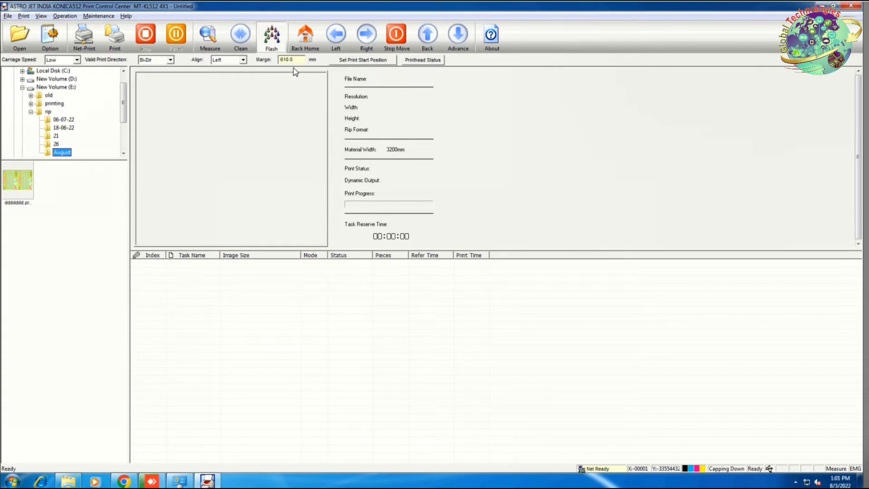
- Enter 200 and start the printhead status check
left_click(426, 65)
type("200")
left_click(438, 61)
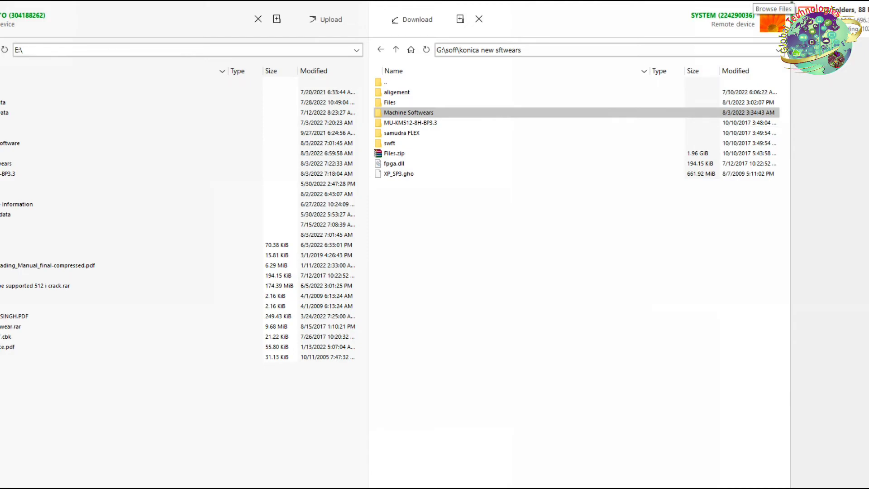
- Check the contents of the samudra FLEX folder on the remote computer in the file transfer window
left_click(417, 136)
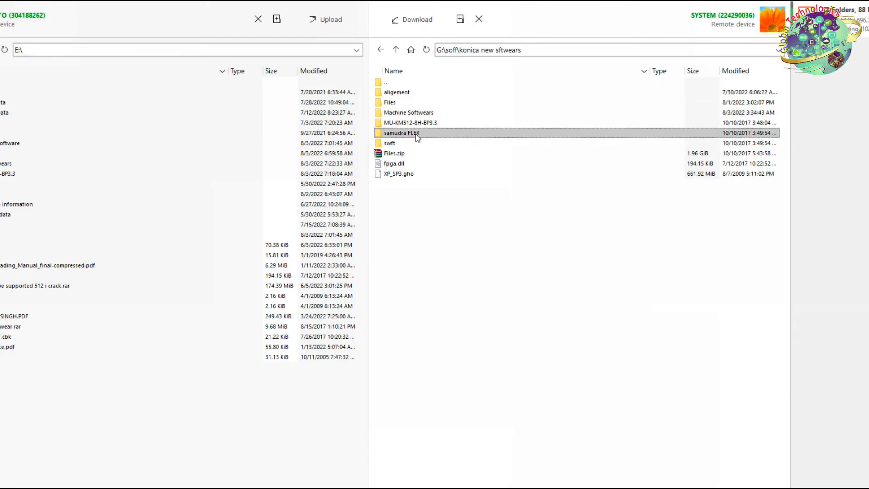
double_click(417, 135)
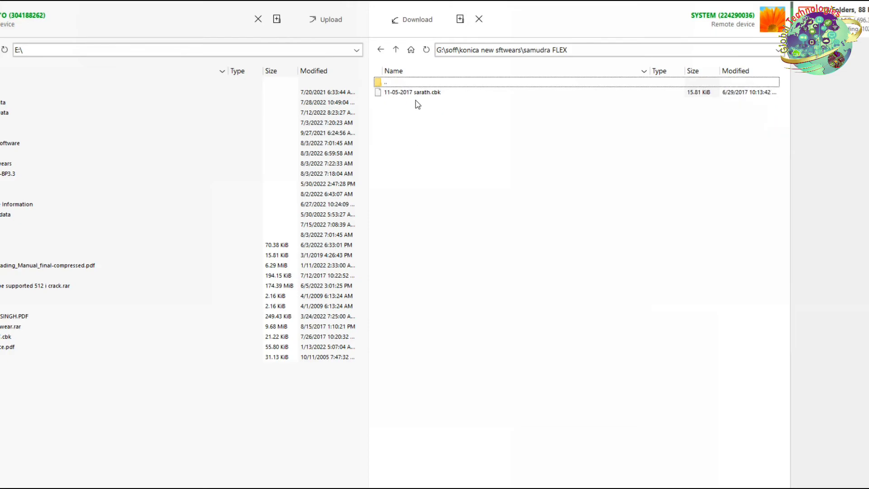
left_click(395, 50)
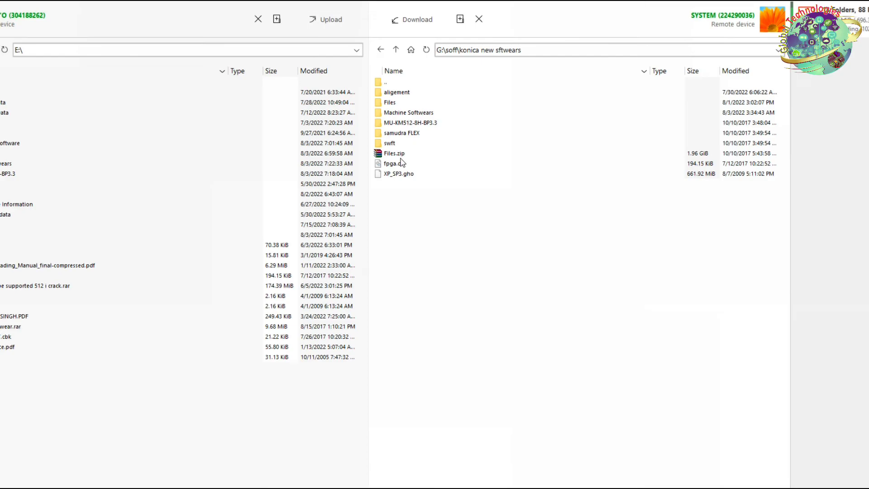
- Download (km512-8H-20150108#2) small plate-V1.4E.rar from the remote computer's Files folder to the local E: drive
double_click(392, 105)
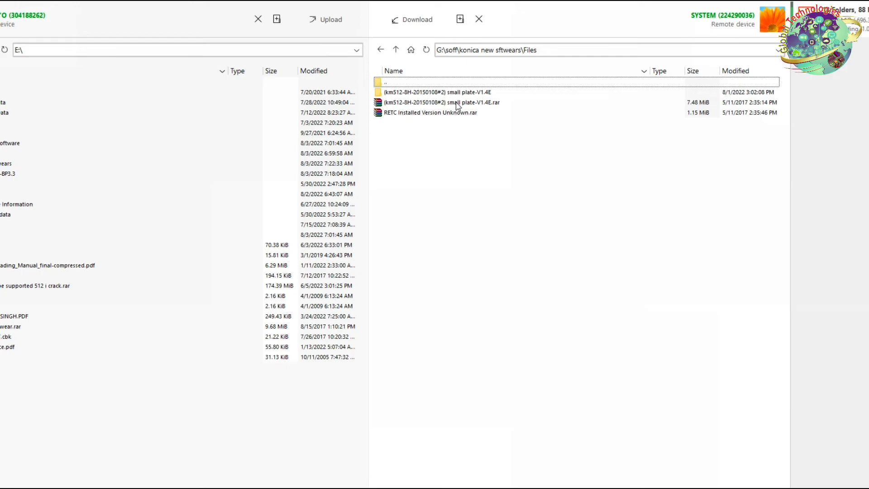
left_click(457, 104)
left_click(423, 21)
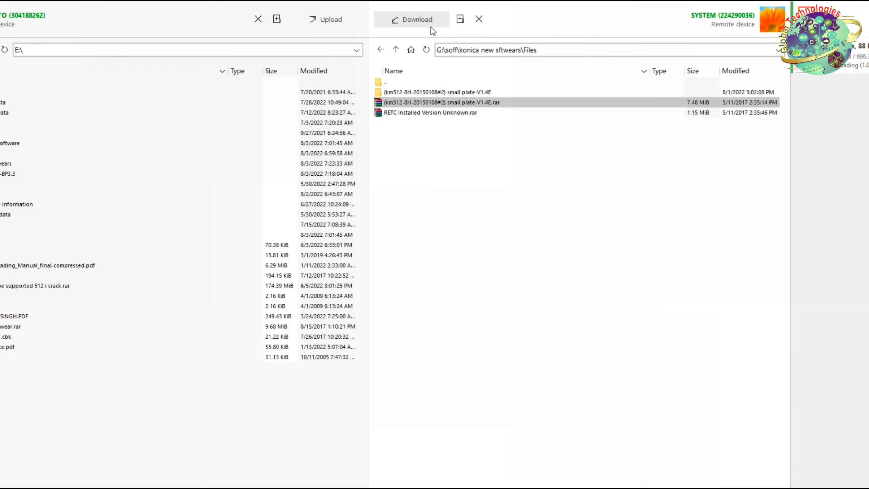